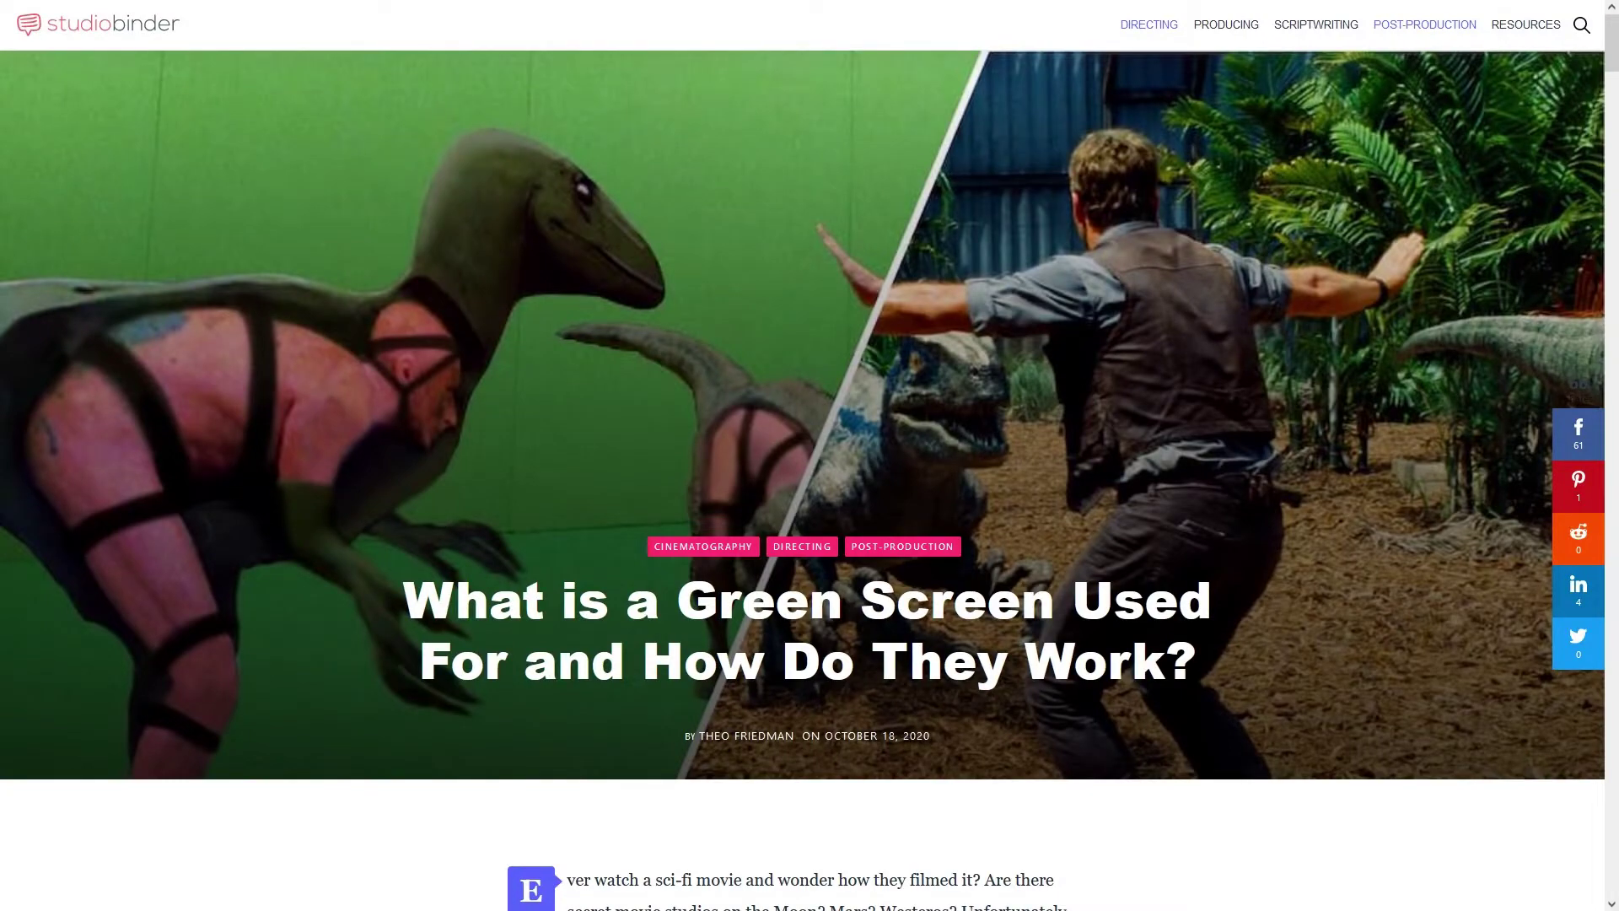
- Preview the green-screen woman clip from Media, then set the playhead to 00:02:17
{"action": "scroll", "coordinate": [1321, 815], "scroll_direction": "down", "scroll_amount": 3}
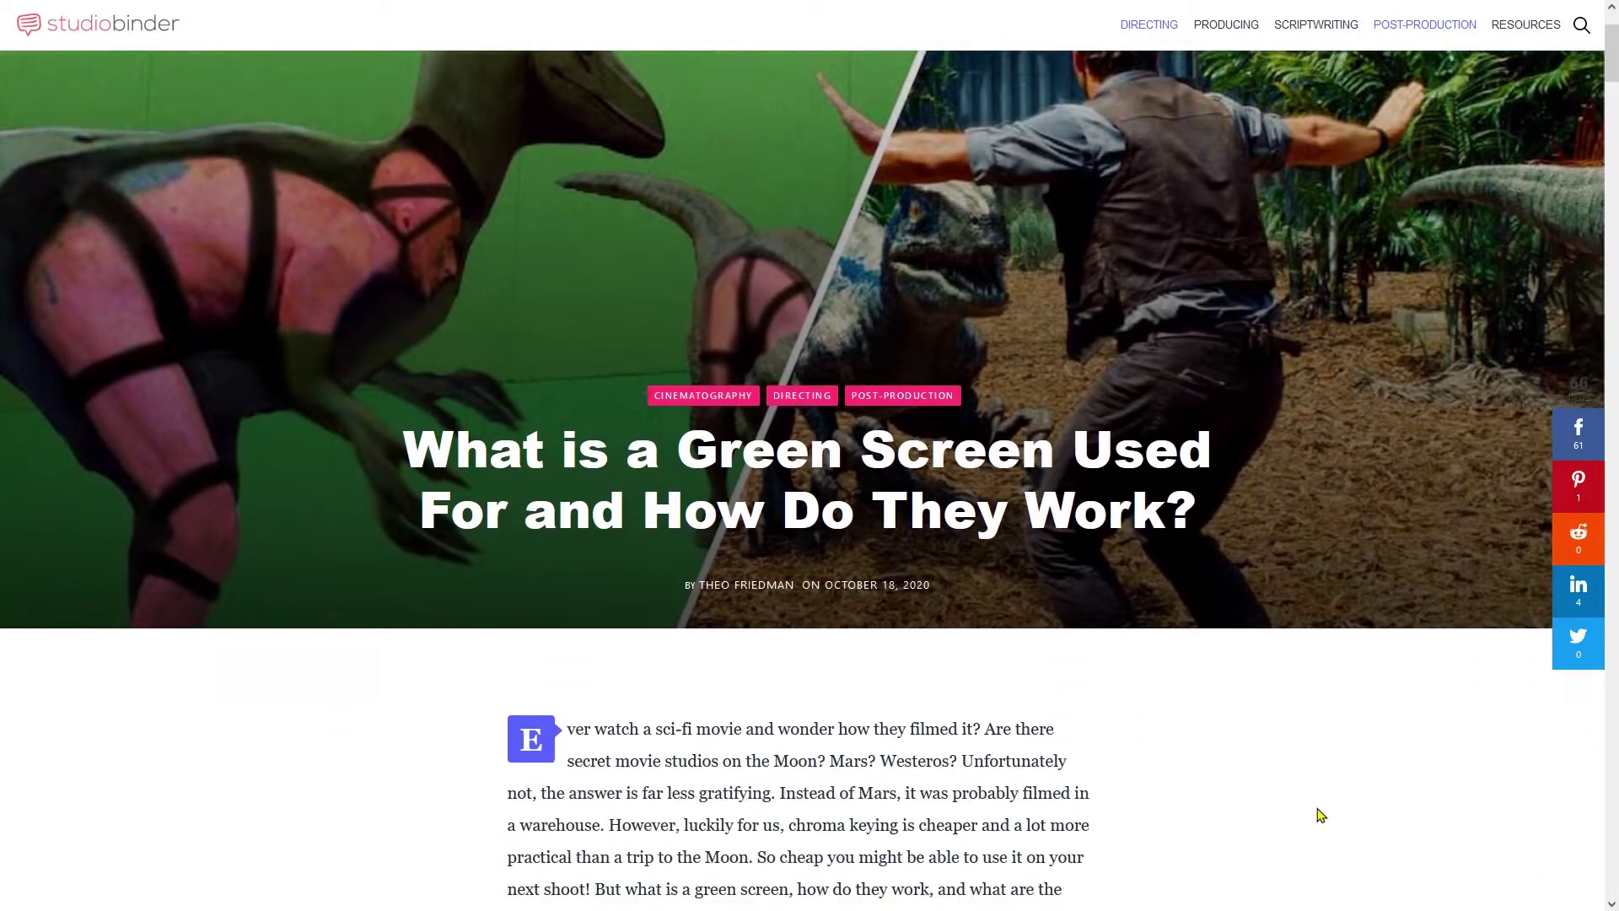
{"action": "scroll", "coordinate": [1320, 815], "scroll_direction": "down", "scroll_amount": 10}
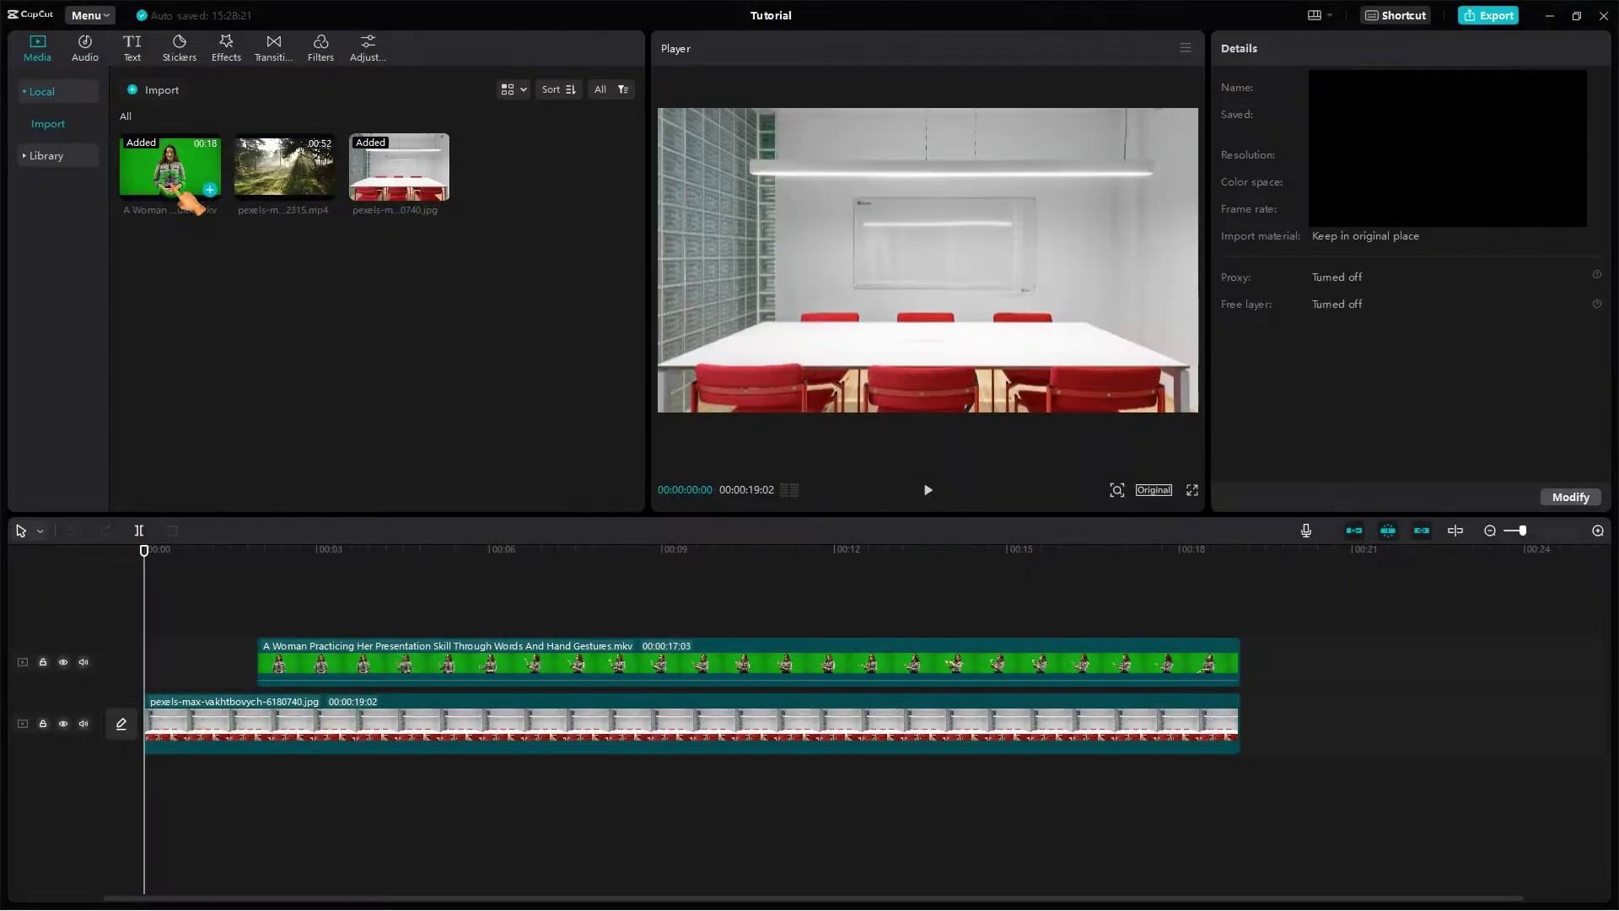
{"action": "left_click", "coordinate": [169, 189]}
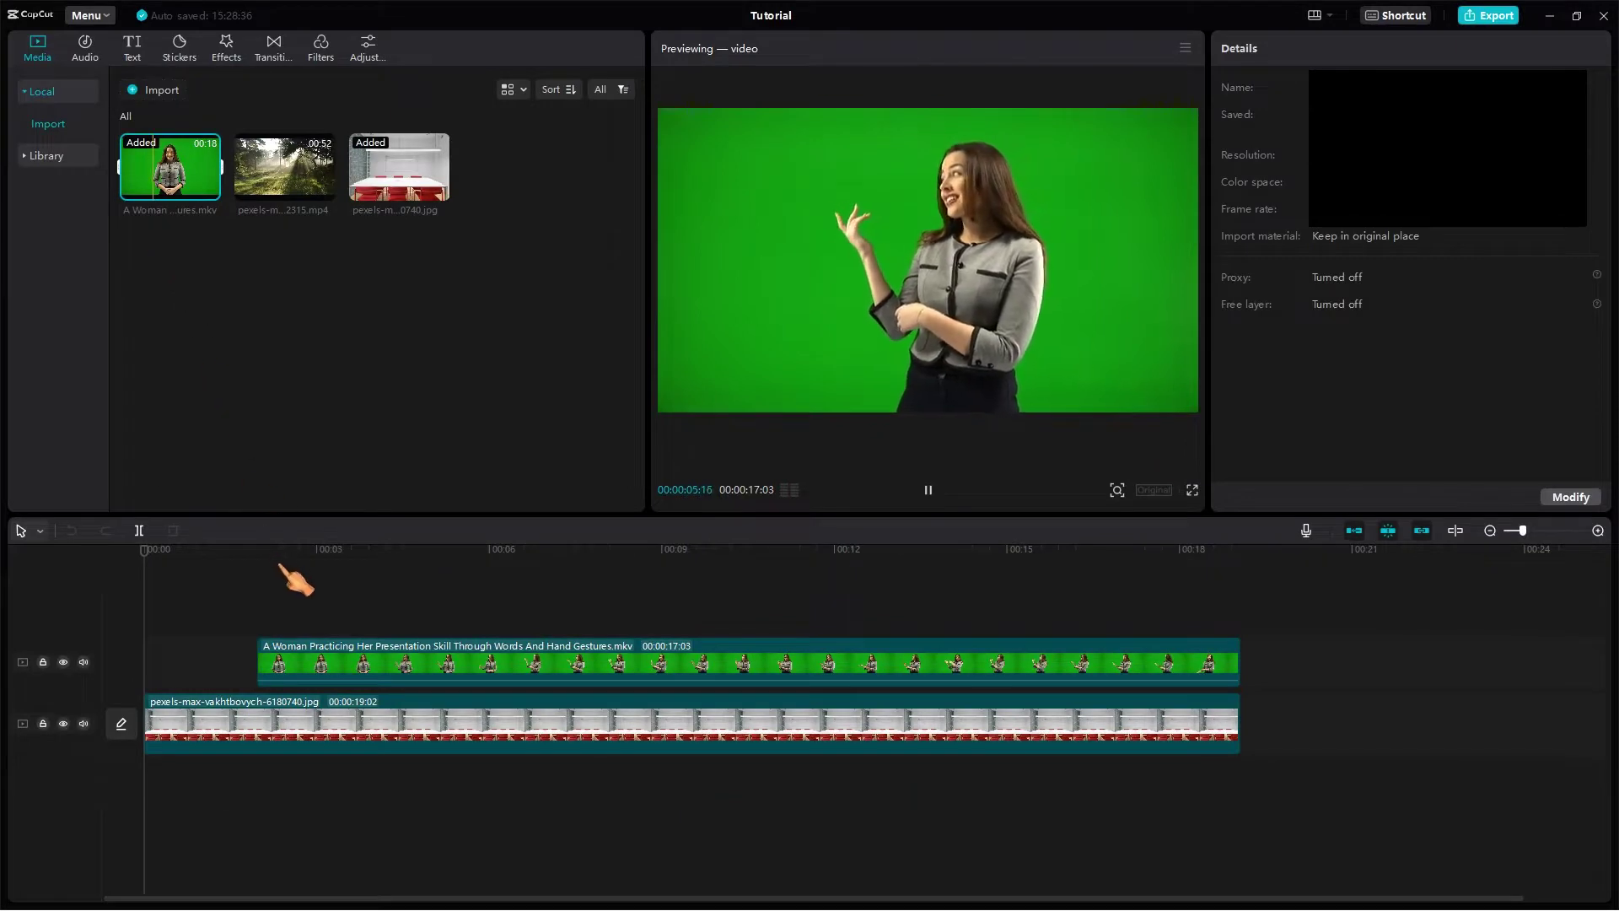
{"action": "left_click", "coordinate": [279, 563]}
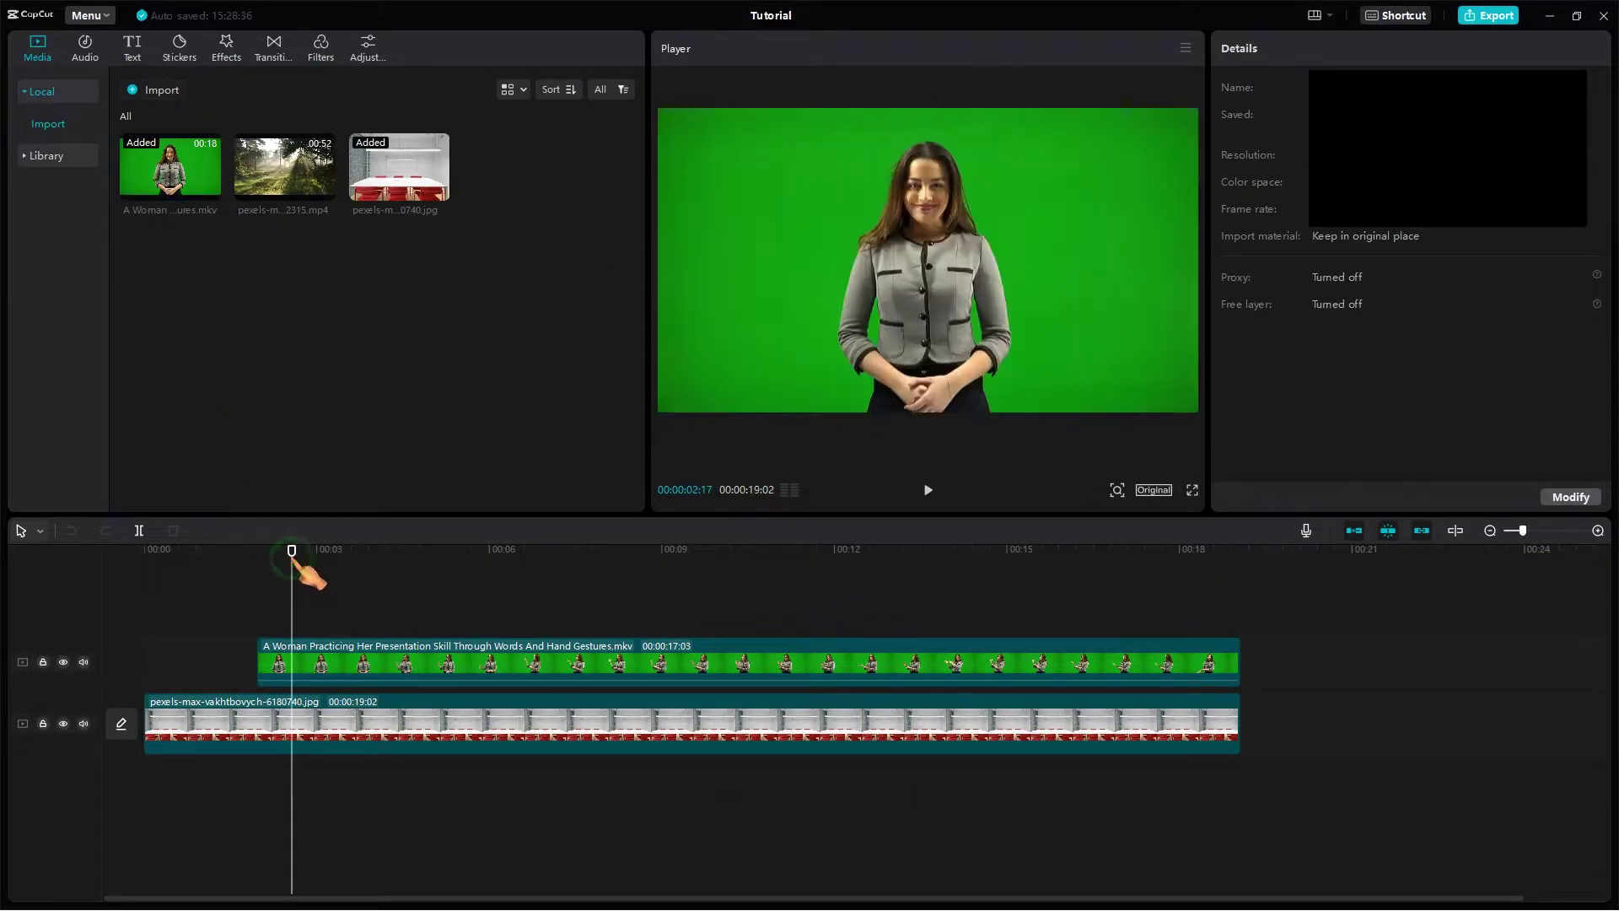
- Chroma-key the green backdrop out of the woman clip at Strength 35 and Shadow 19
{"action": "left_click", "coordinate": [434, 668]}
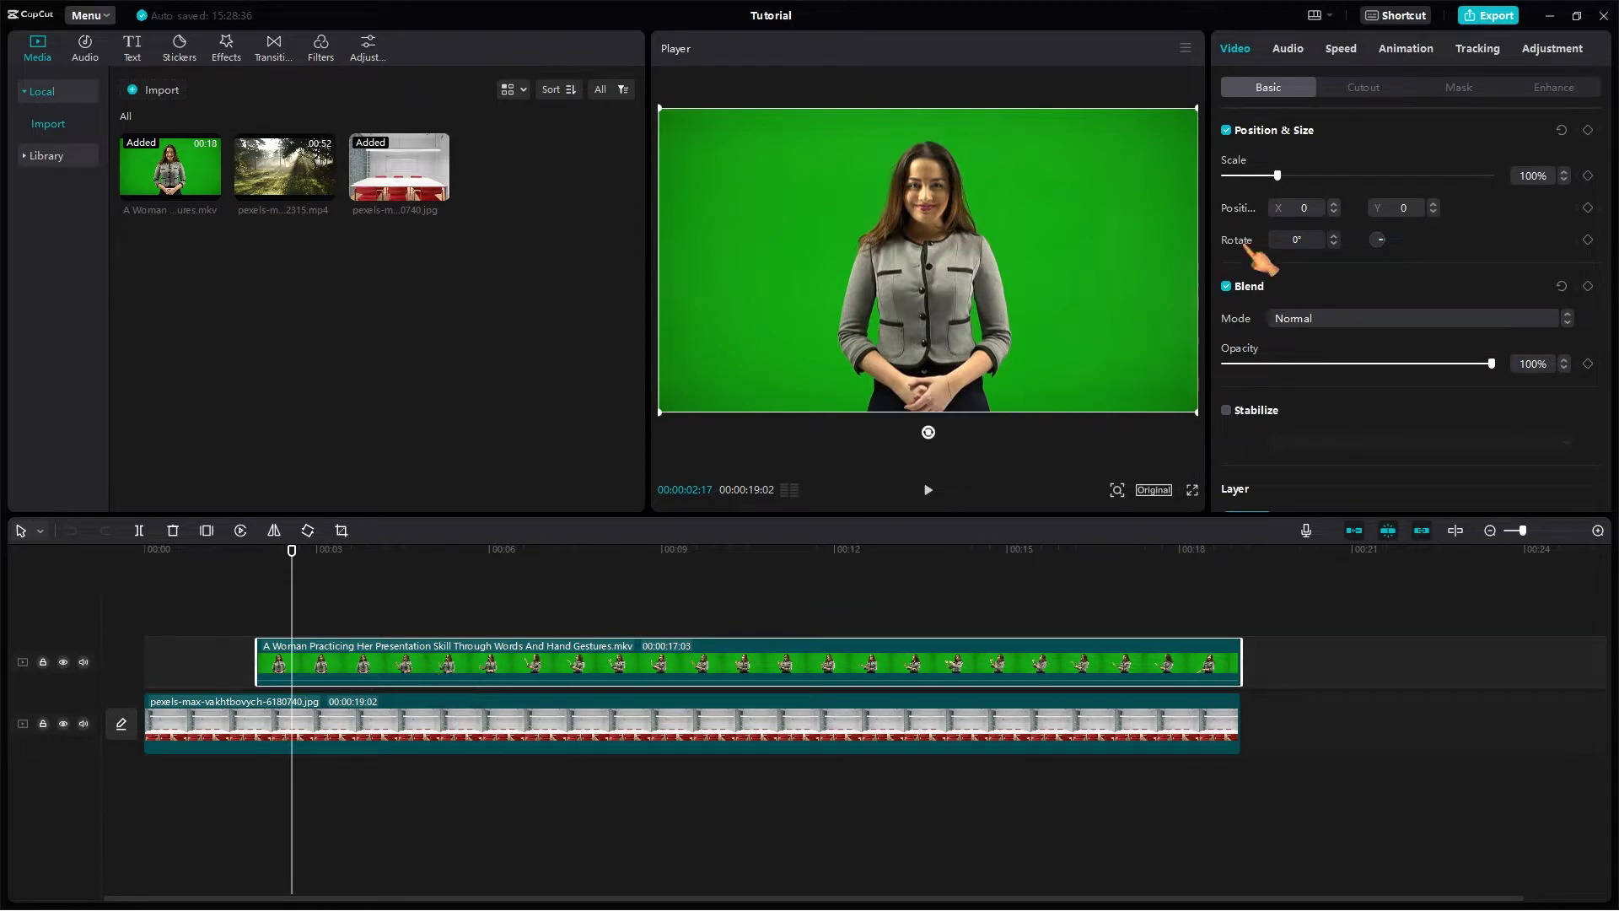
{"action": "left_click", "coordinate": [1376, 90]}
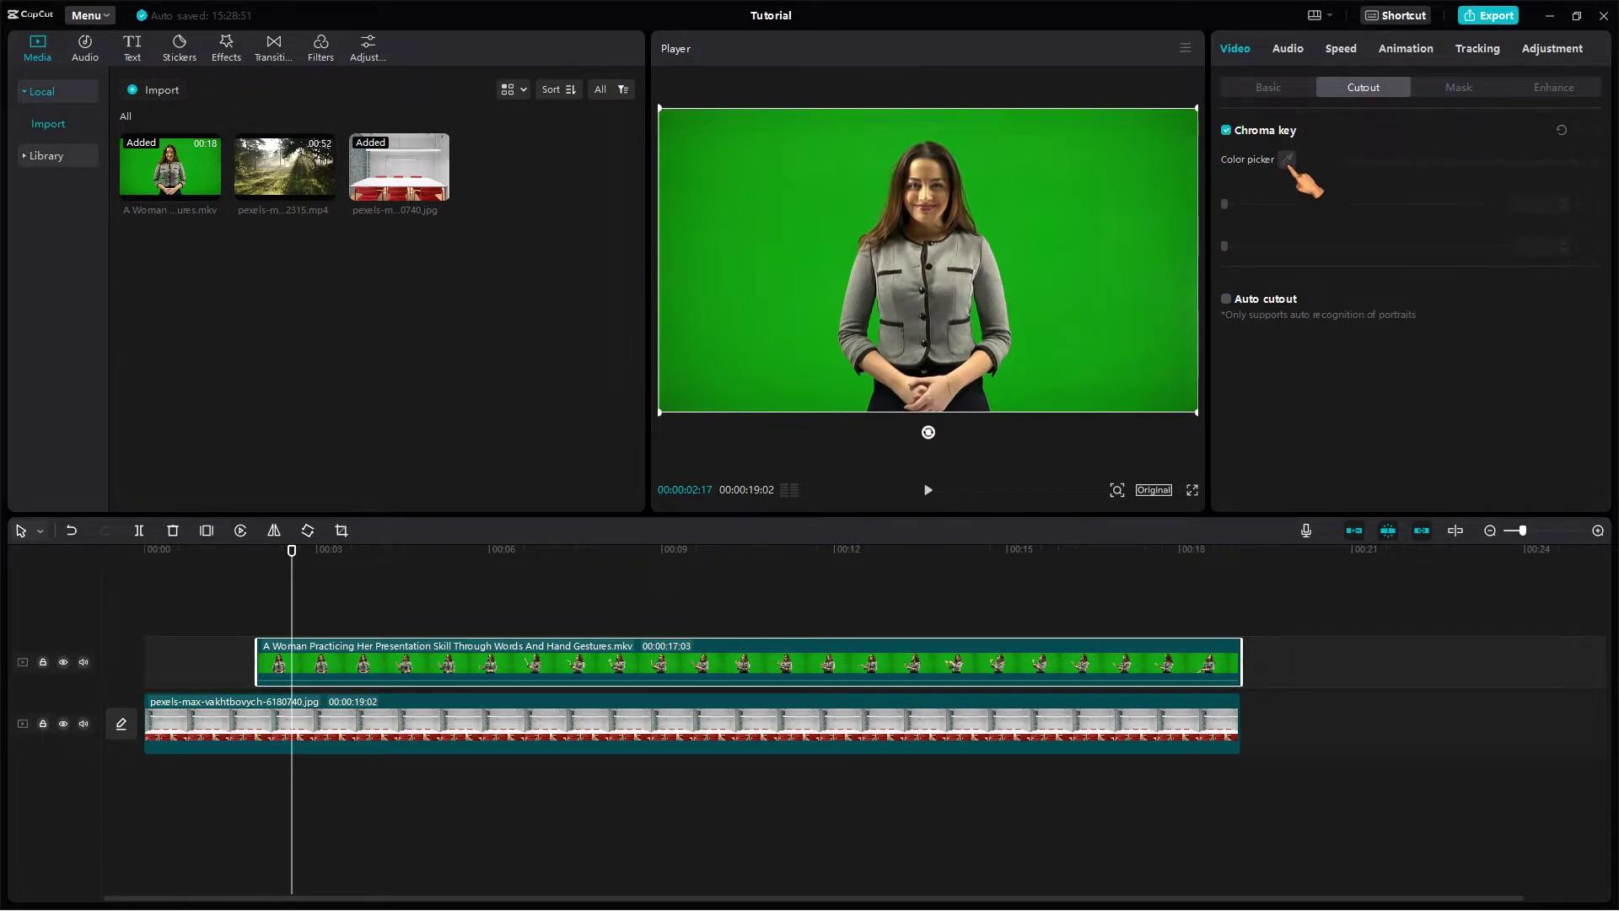
{"action": "left_click", "coordinate": [1062, 181]}
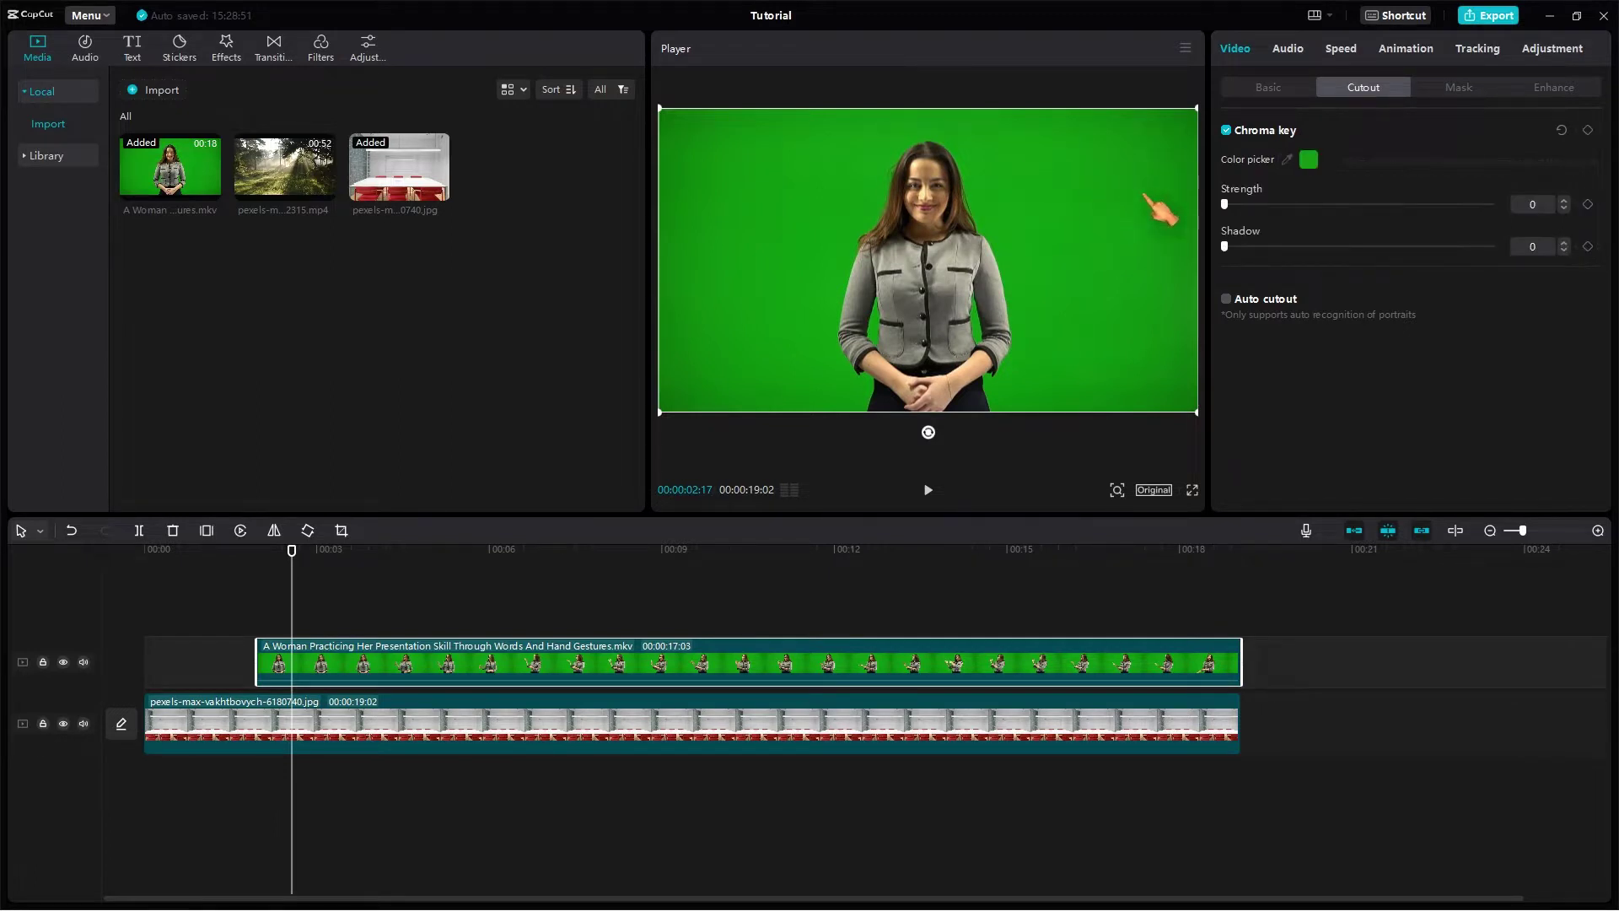
{"action": "left_click_drag", "start_coordinate": [1226, 205], "coordinate": [1242, 205]}
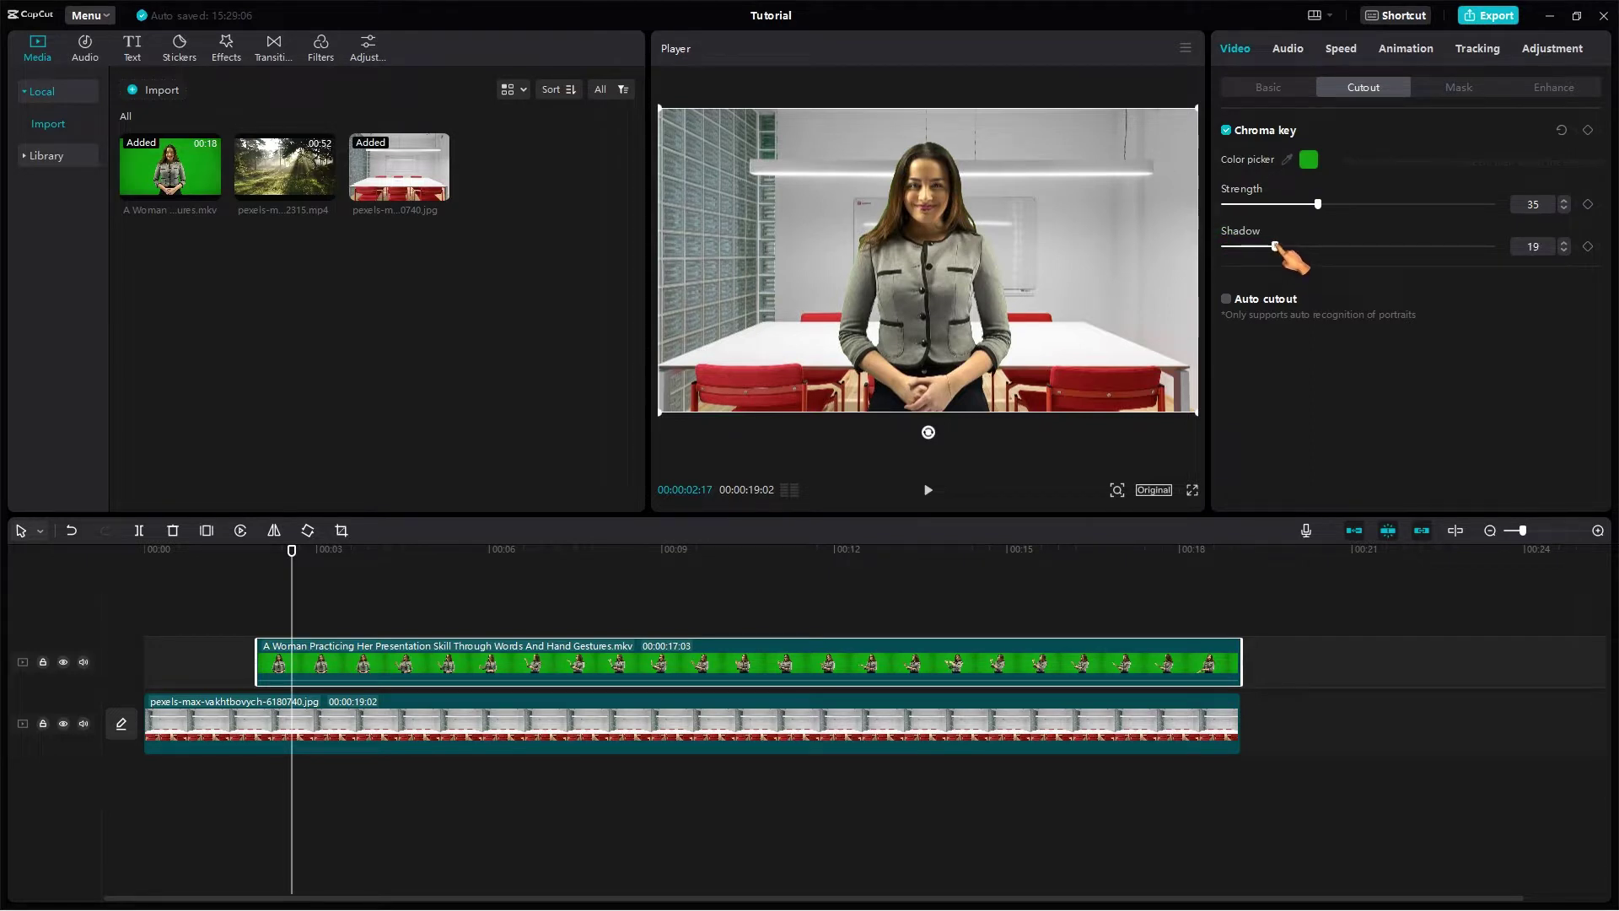
{"action": "left_click", "coordinate": [224, 560]}
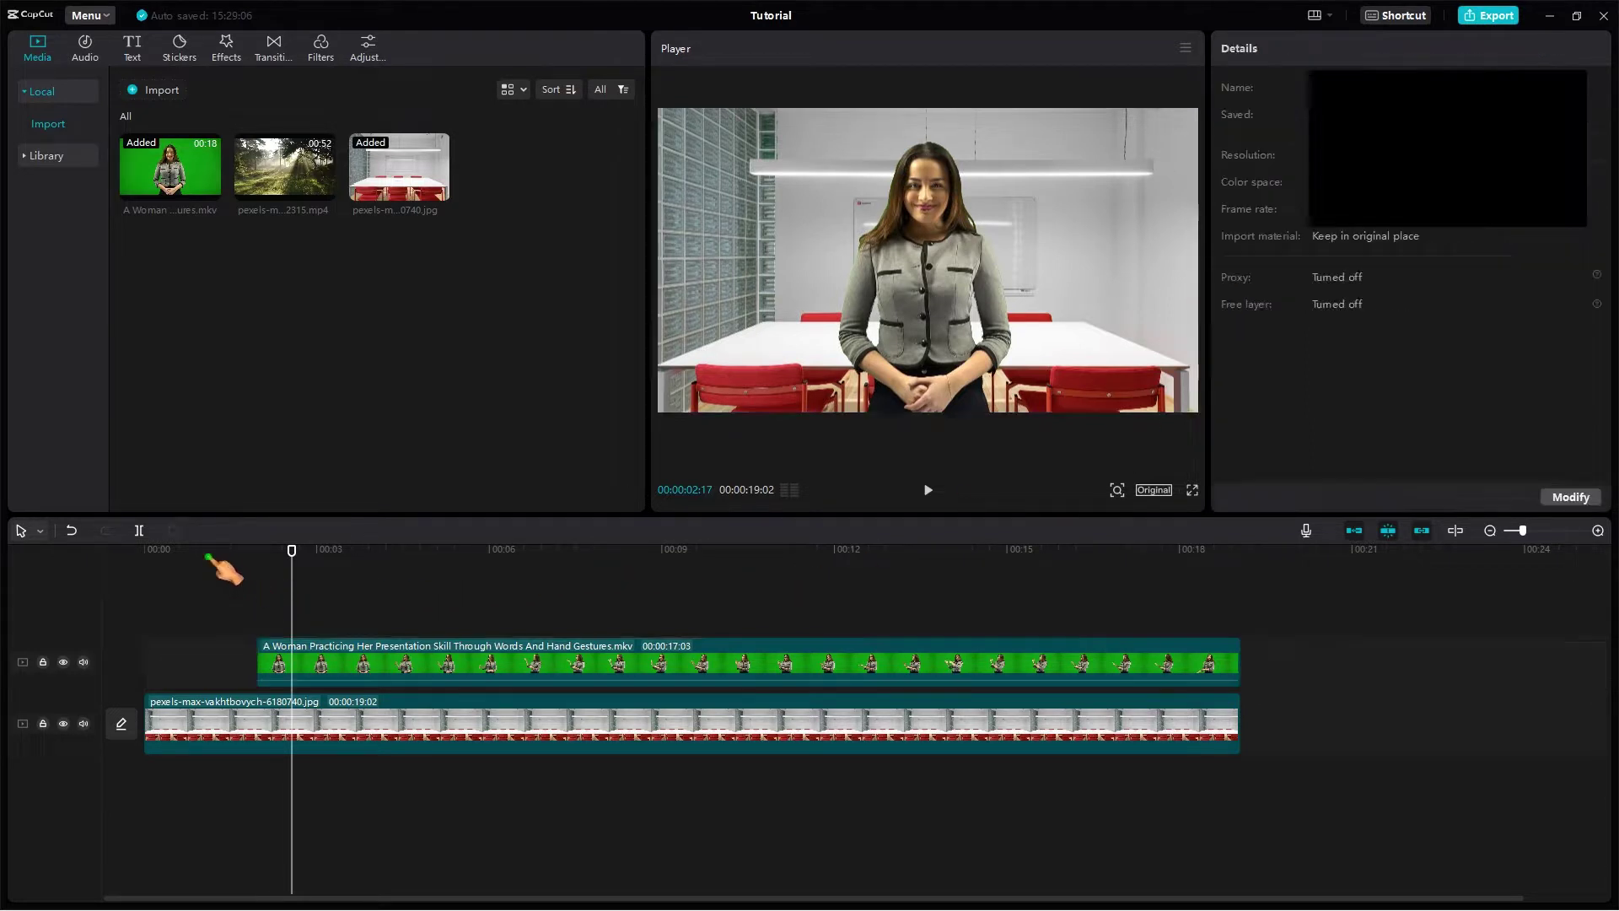
{"action": "key", "text": "space"}
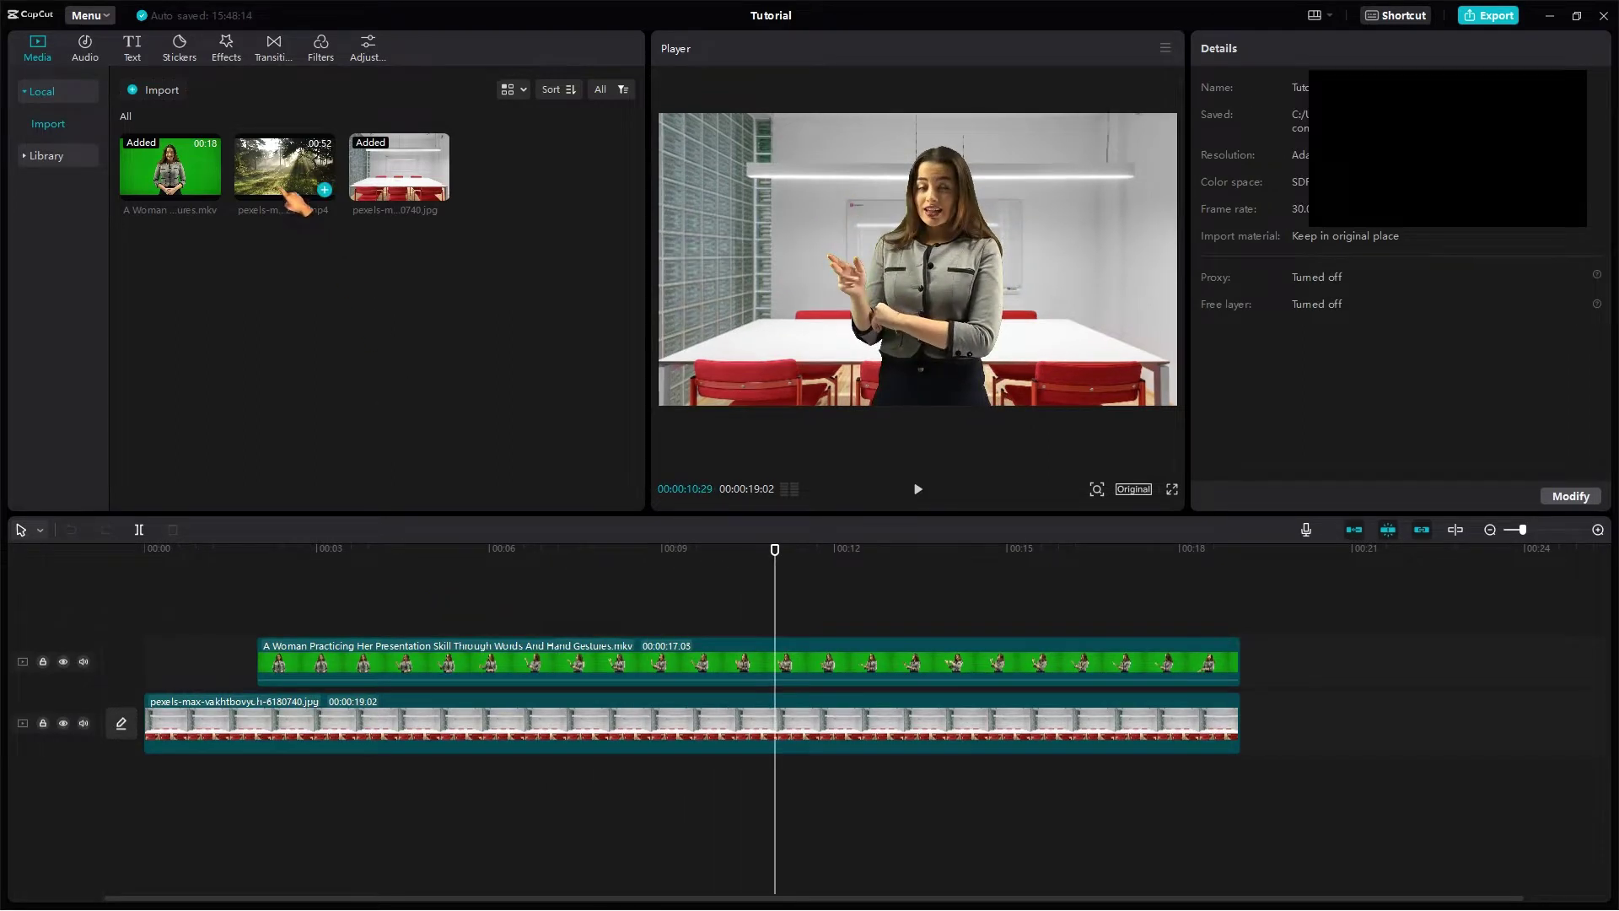
- Swap the meeting-room image clip for the sunlit forest mp4 with Replace clip
{"action": "left_click_drag", "start_coordinate": [287, 194], "coordinate": [453, 713]}
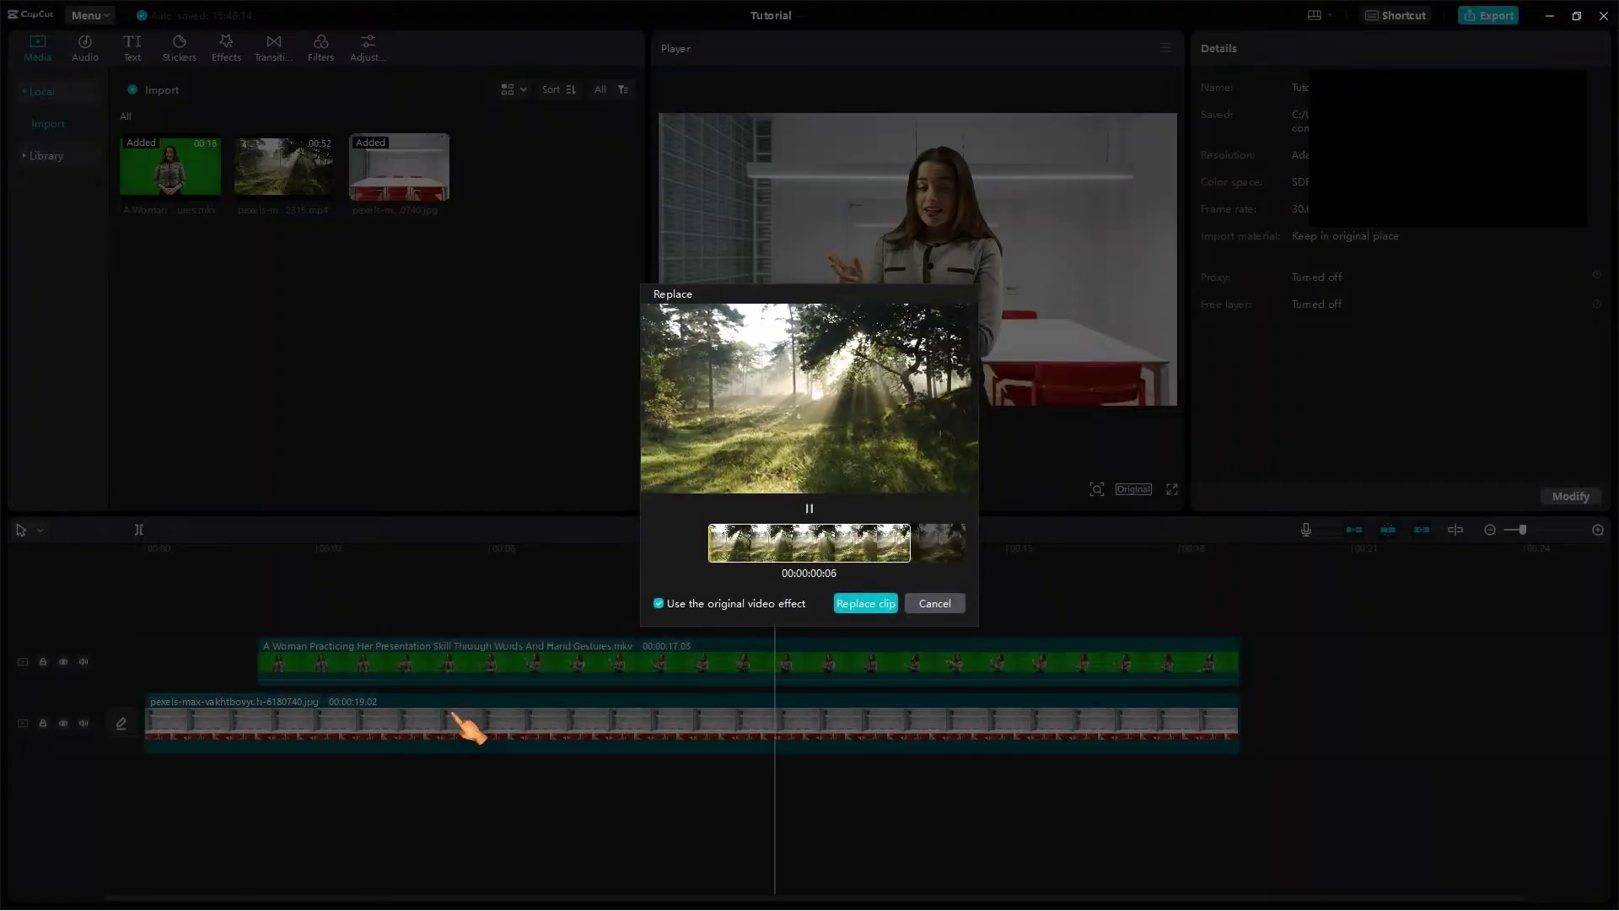
{"action": "left_click", "coordinate": [877, 605]}
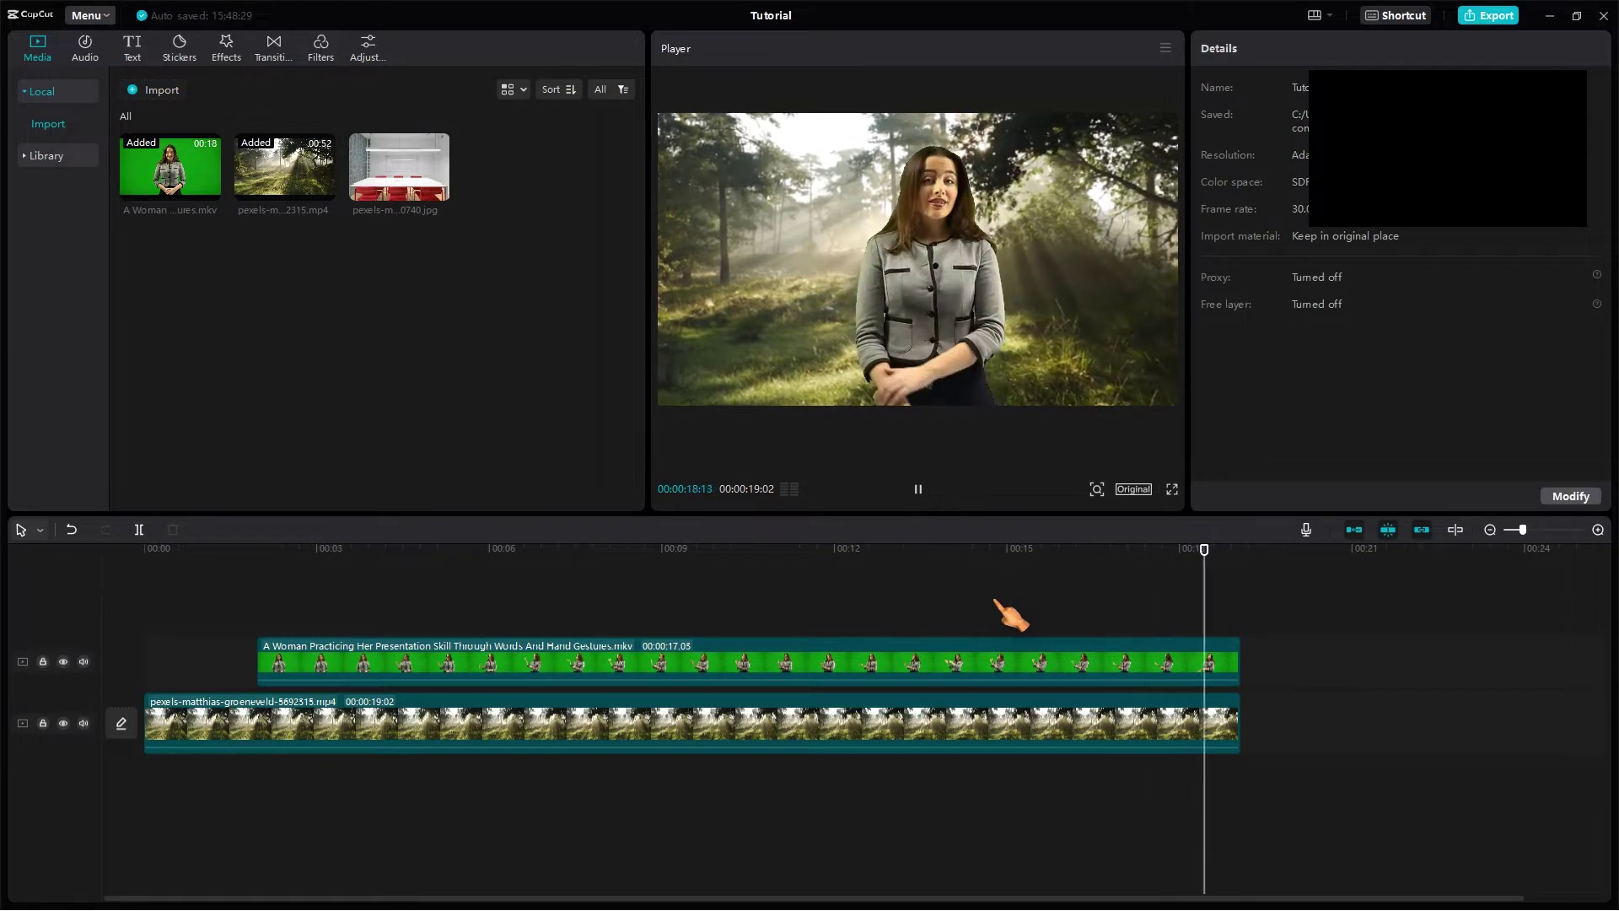
- Place Intro.mp4 on a track above the forest video and preview its SOLIDBUGS frame
{"action": "key", "text": "space"}
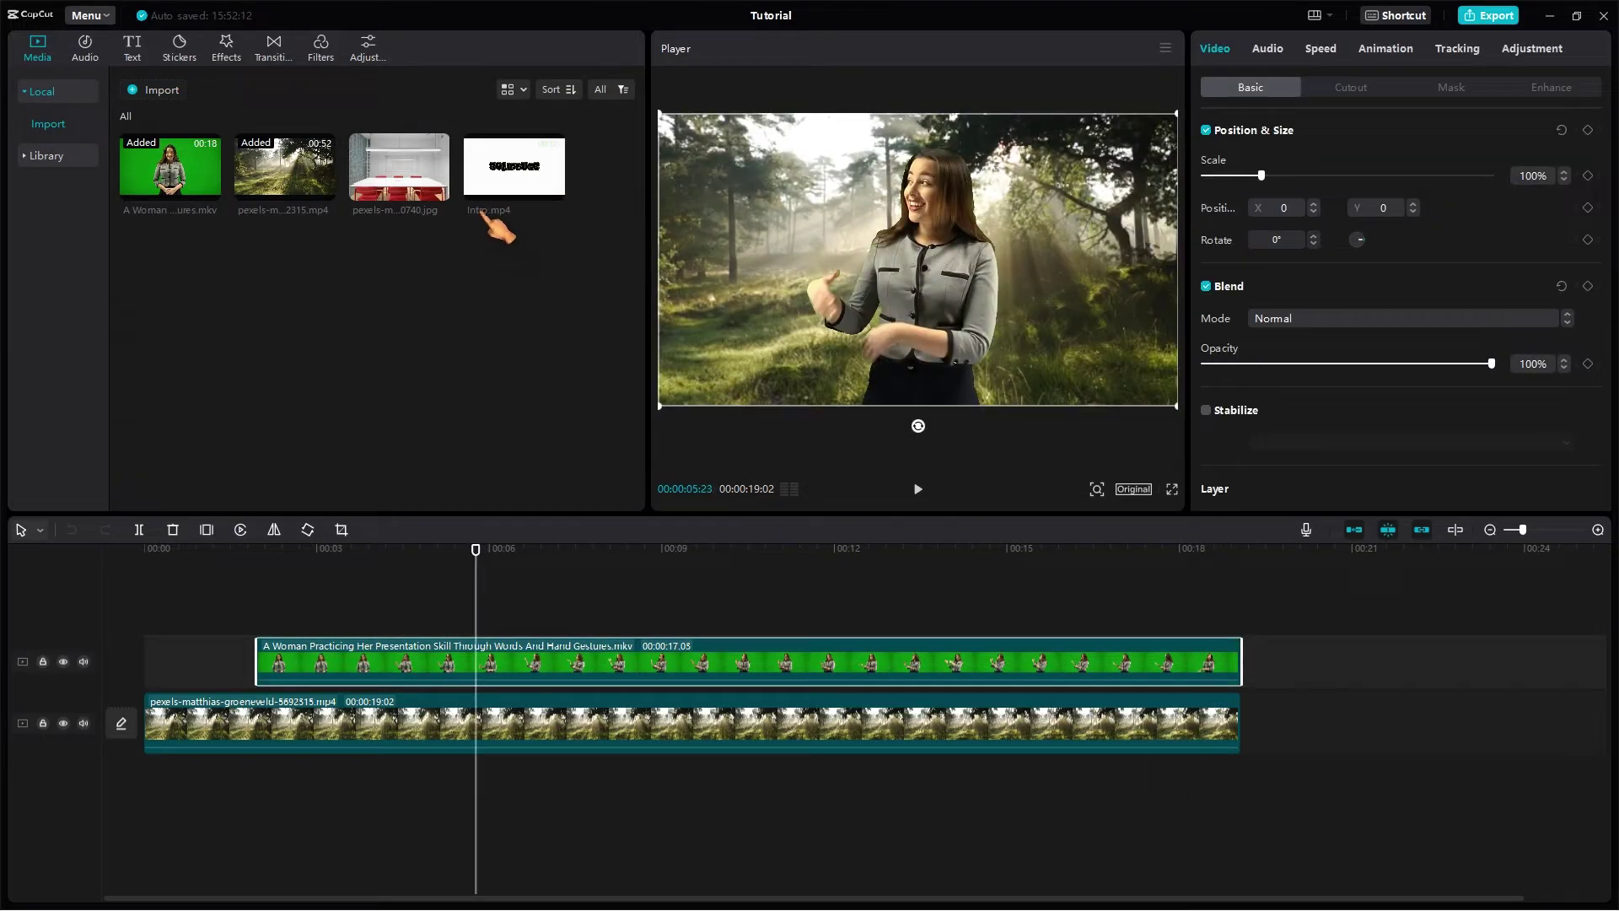
{"action": "left_click_drag", "start_coordinate": [515, 181], "coordinate": [511, 622]}
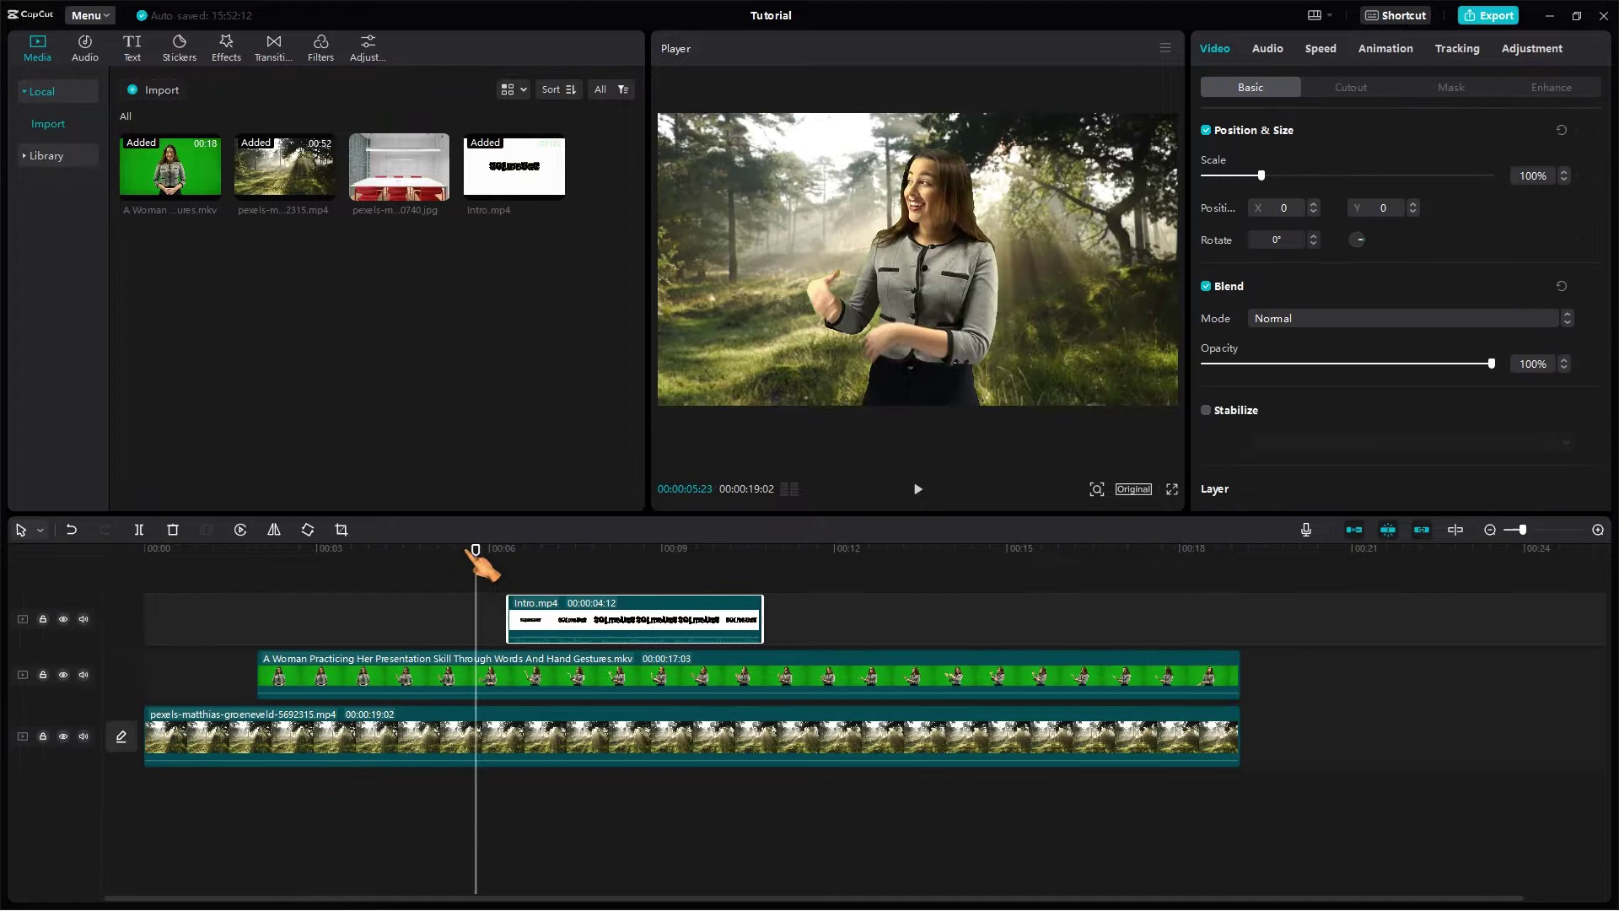
{"action": "left_click_drag", "start_coordinate": [476, 553], "coordinate": [579, 556]}
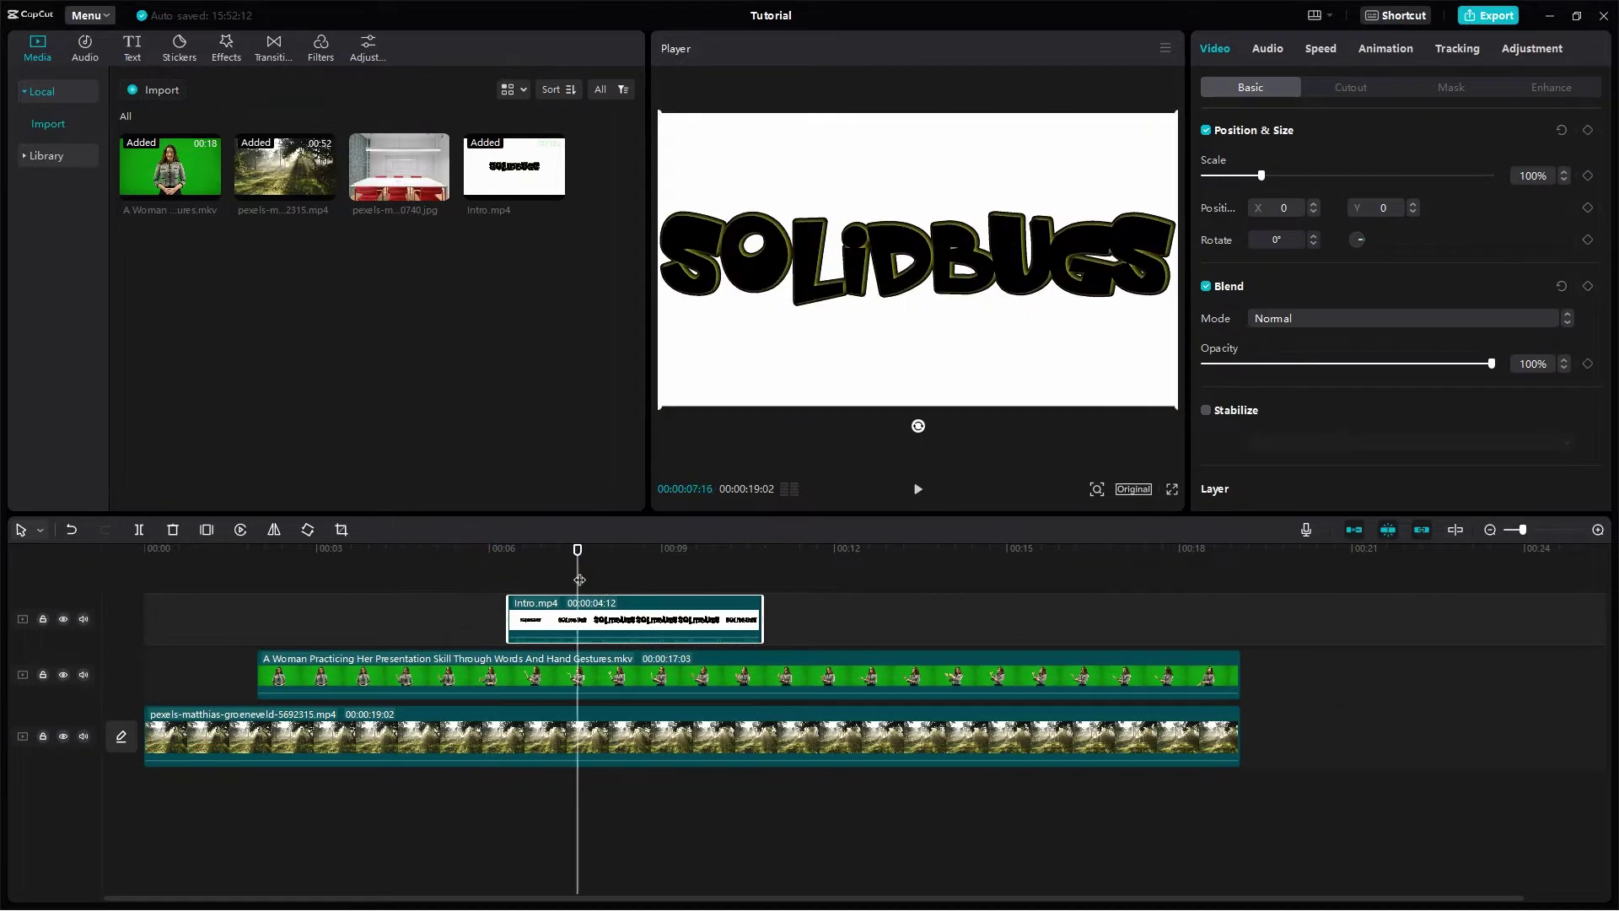
- Delete the green-screen woman clip and play from just before the intro
{"action": "left_click", "coordinate": [766, 677]}
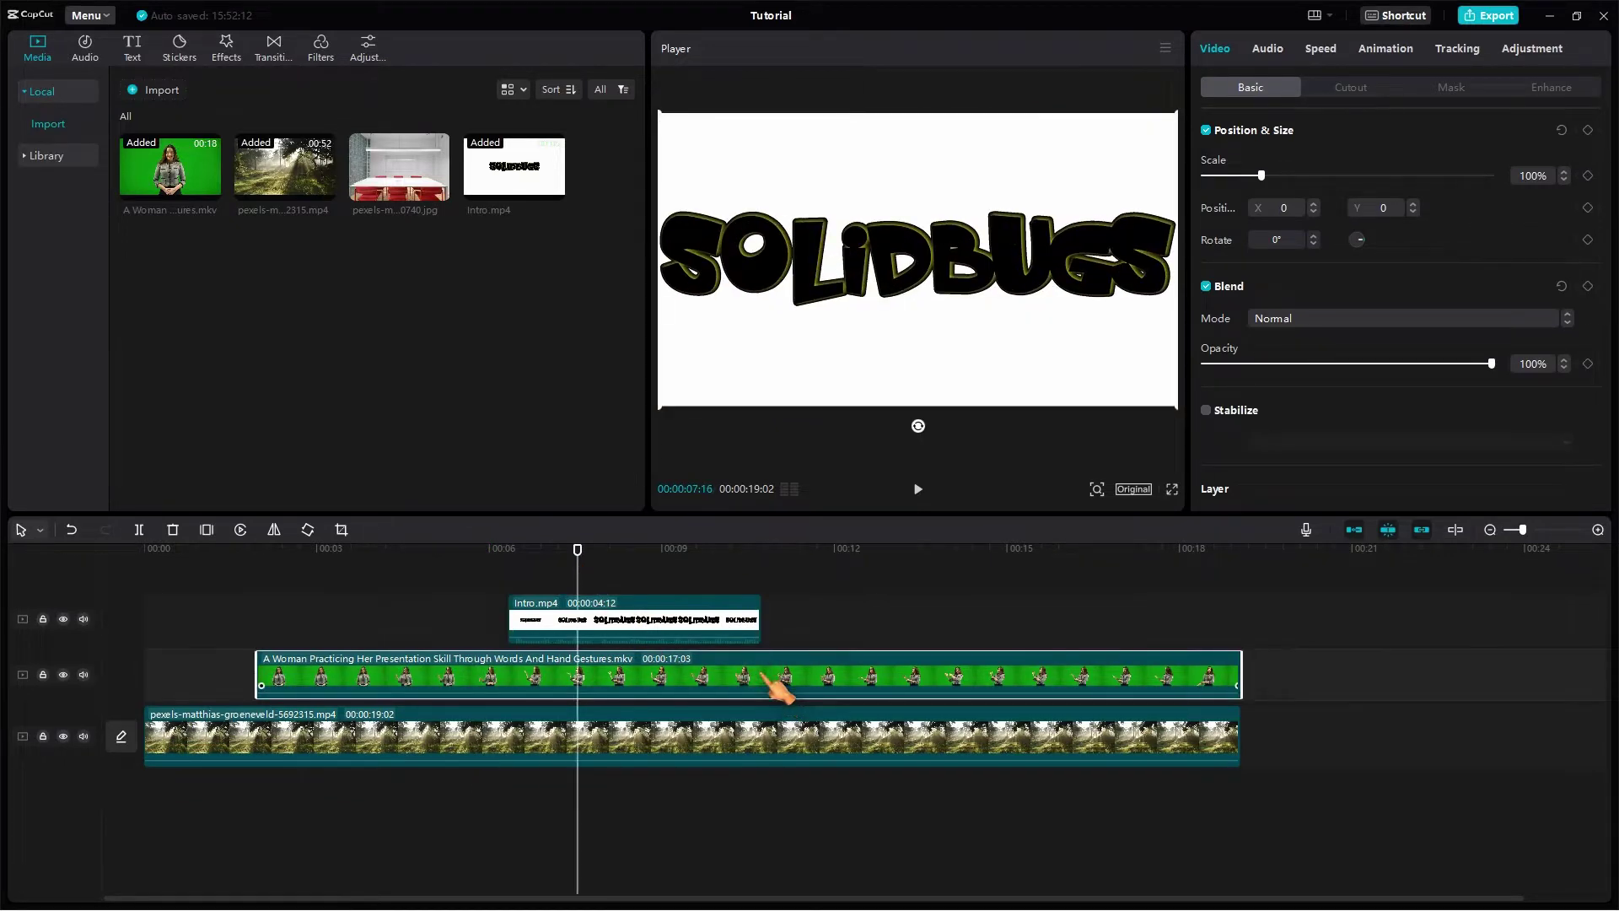
{"action": "key", "text": "Delete"}
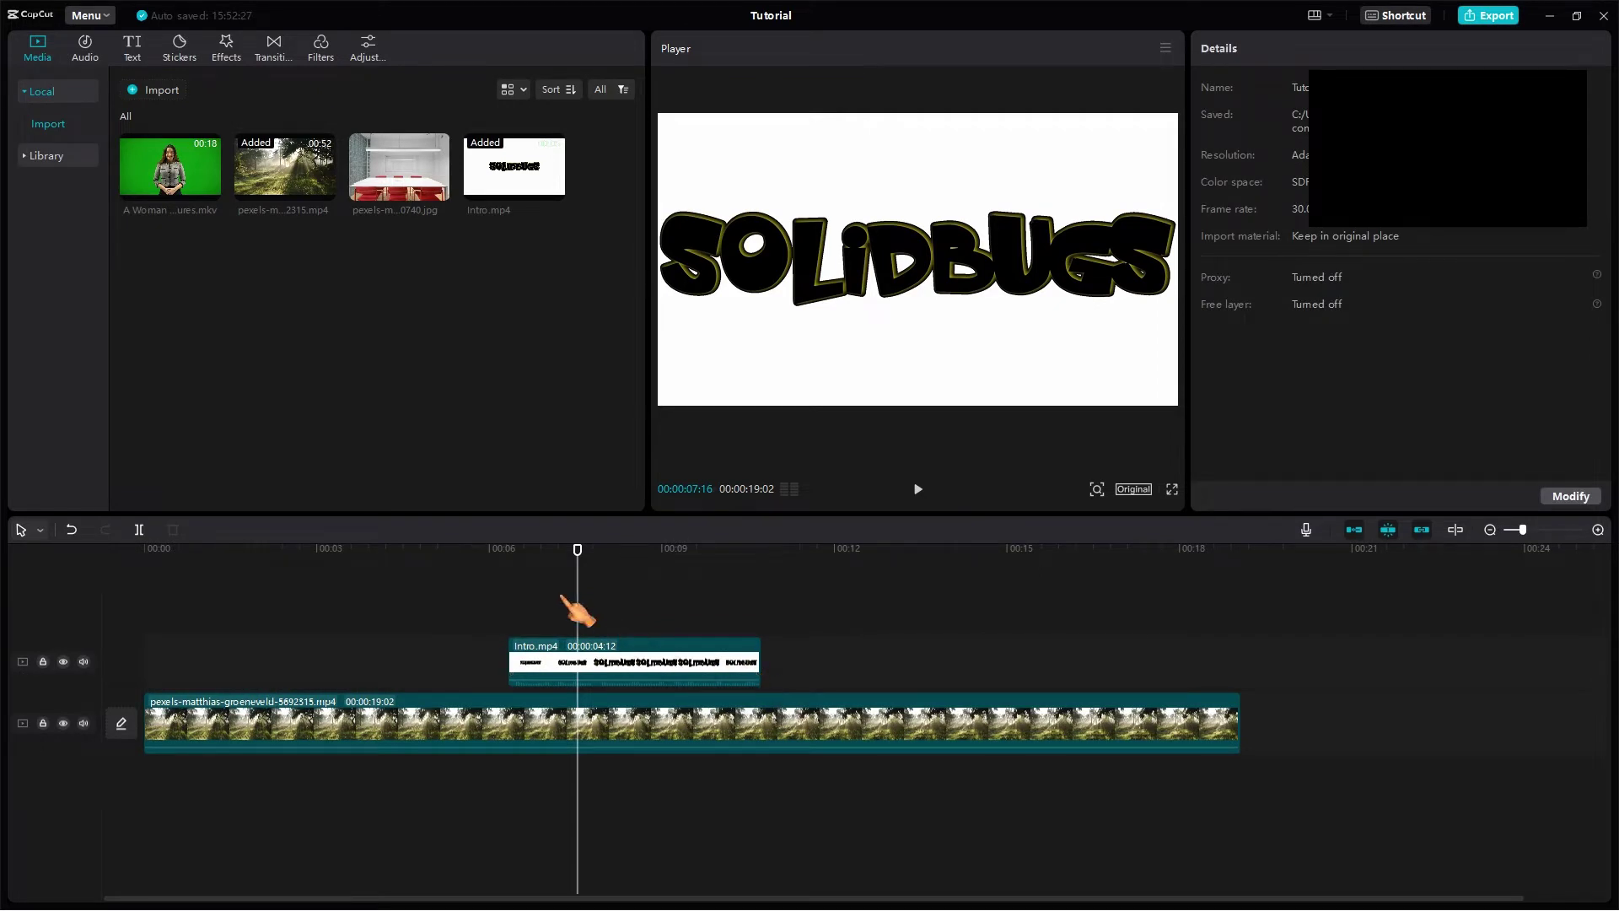
{"action": "left_click", "coordinate": [473, 557]}
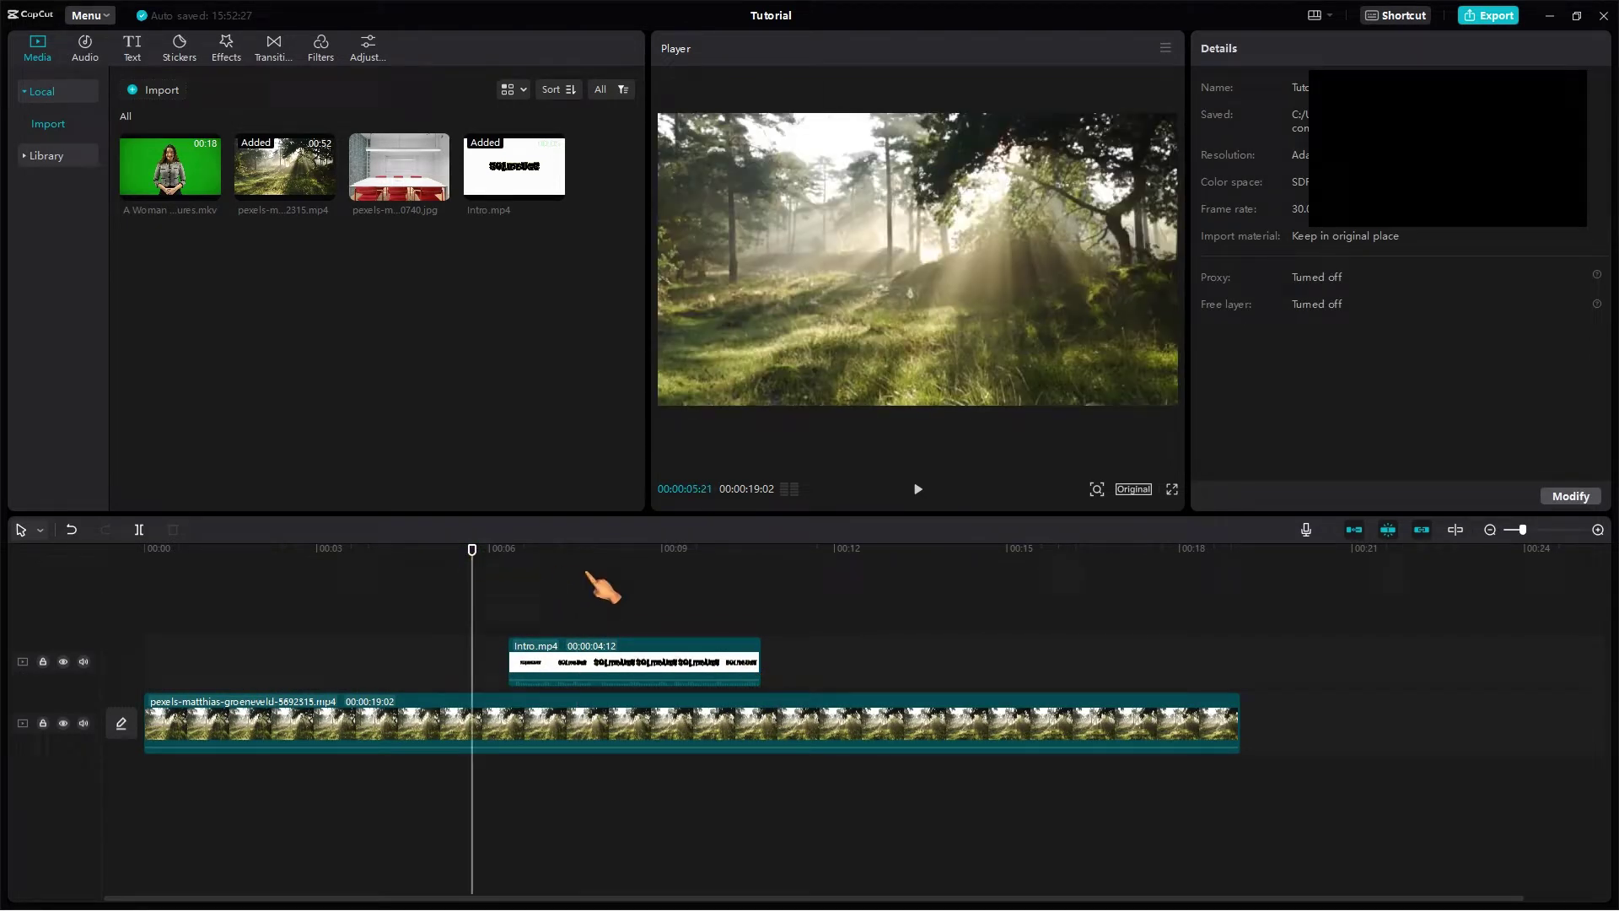
{"action": "key", "text": "space"}
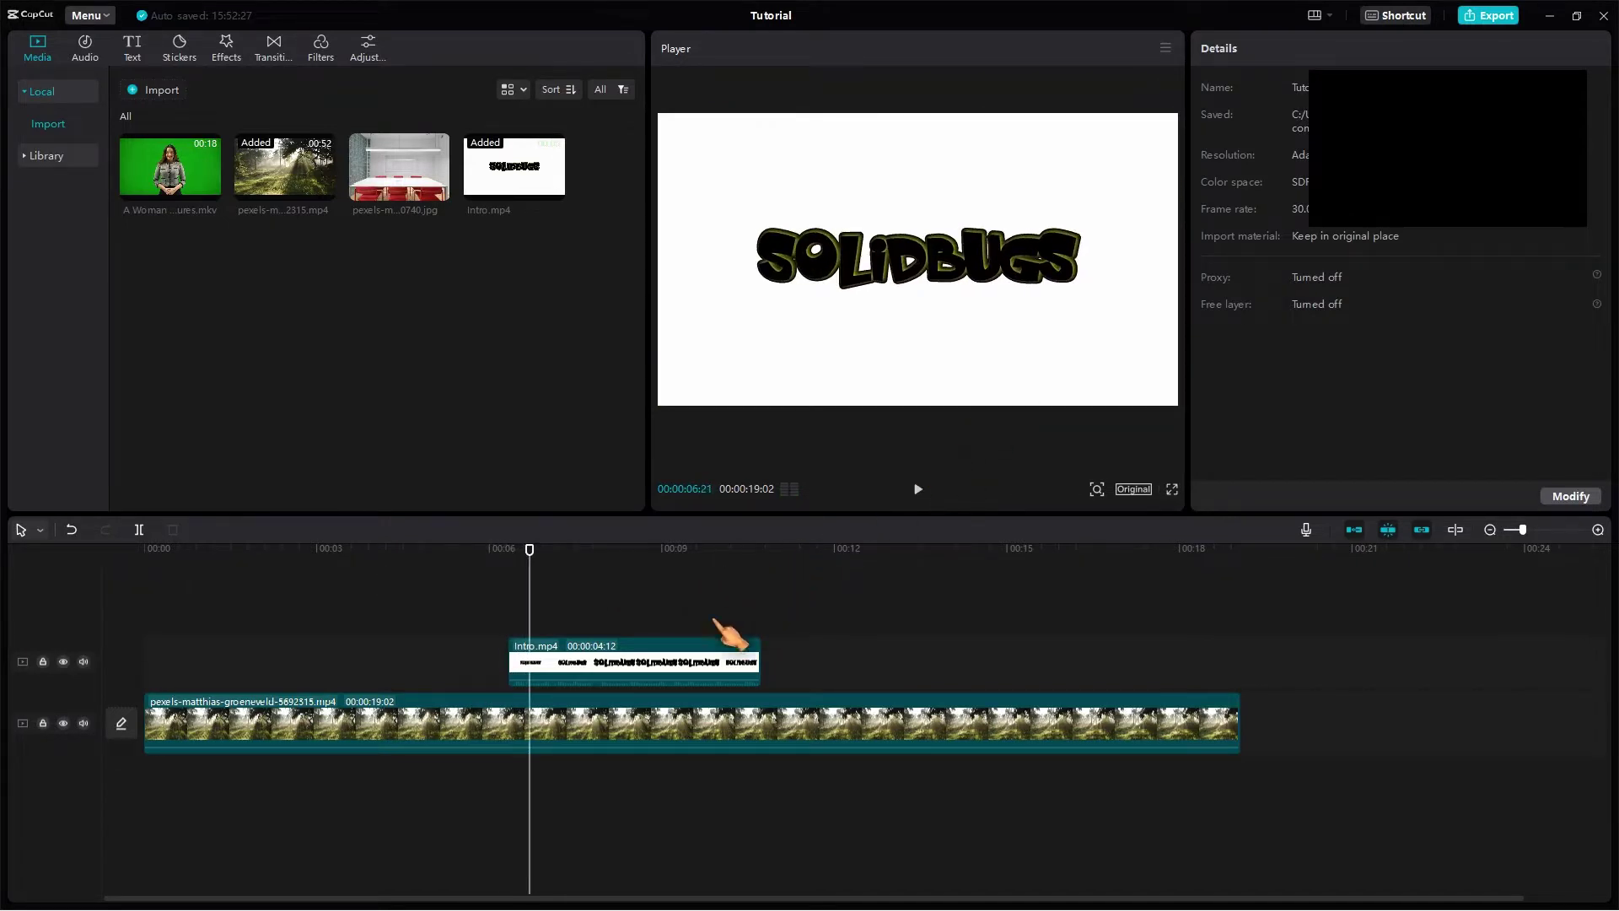
- Chroma-key the white out of Intro.mp4 at Strength 18, Shadow 28, and play it over the forest
{"action": "left_click", "coordinate": [675, 661]}
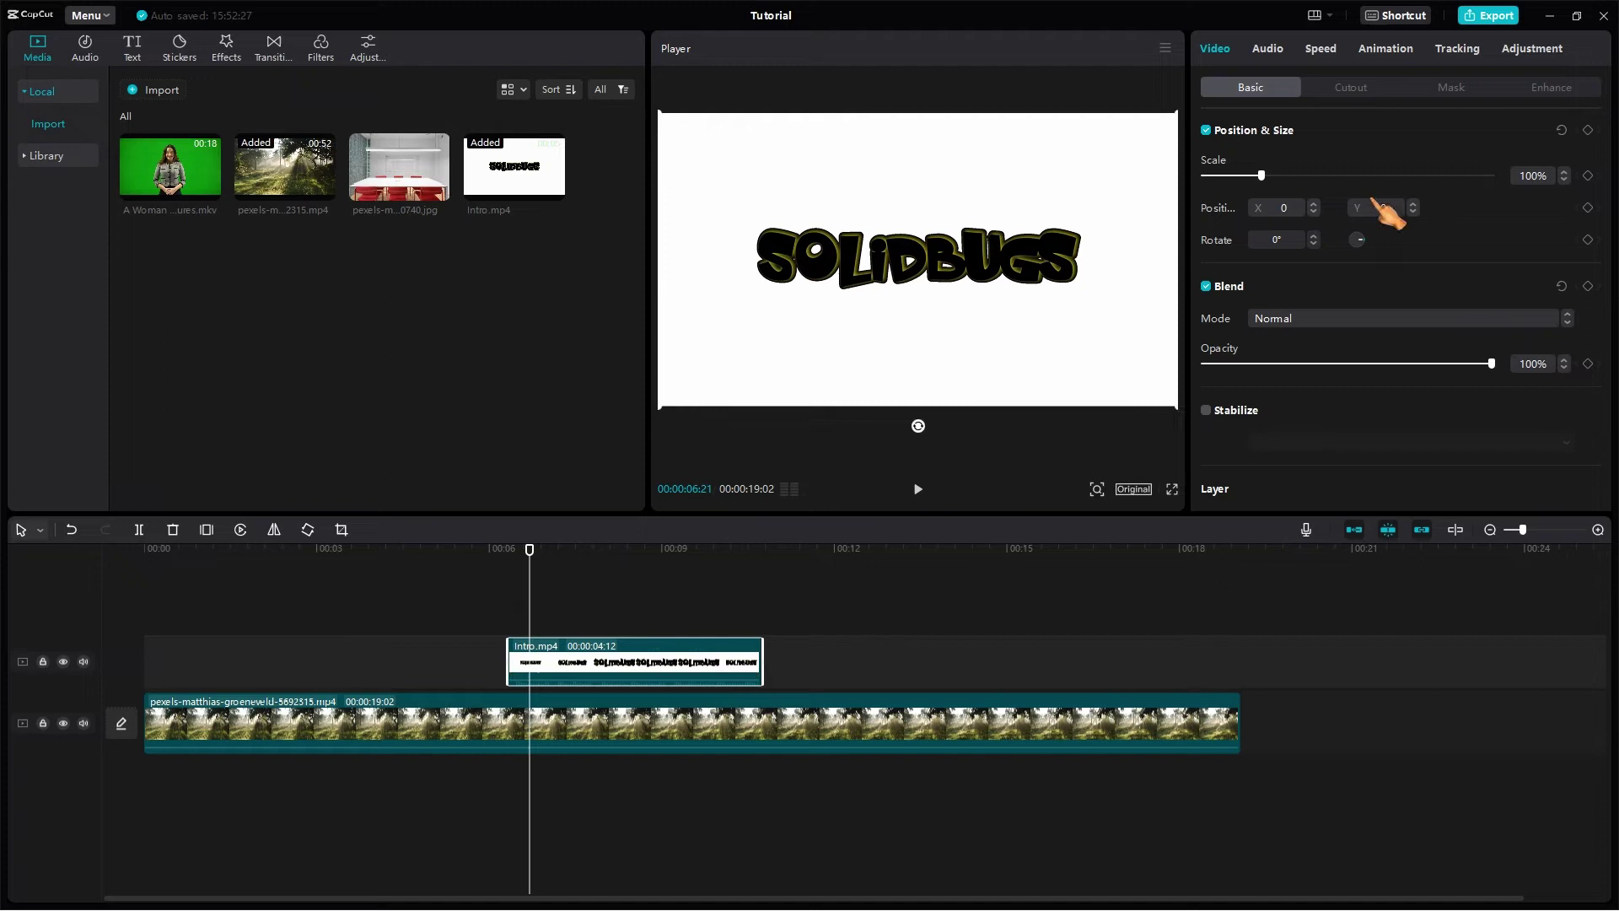
{"action": "left_click", "coordinate": [1354, 87]}
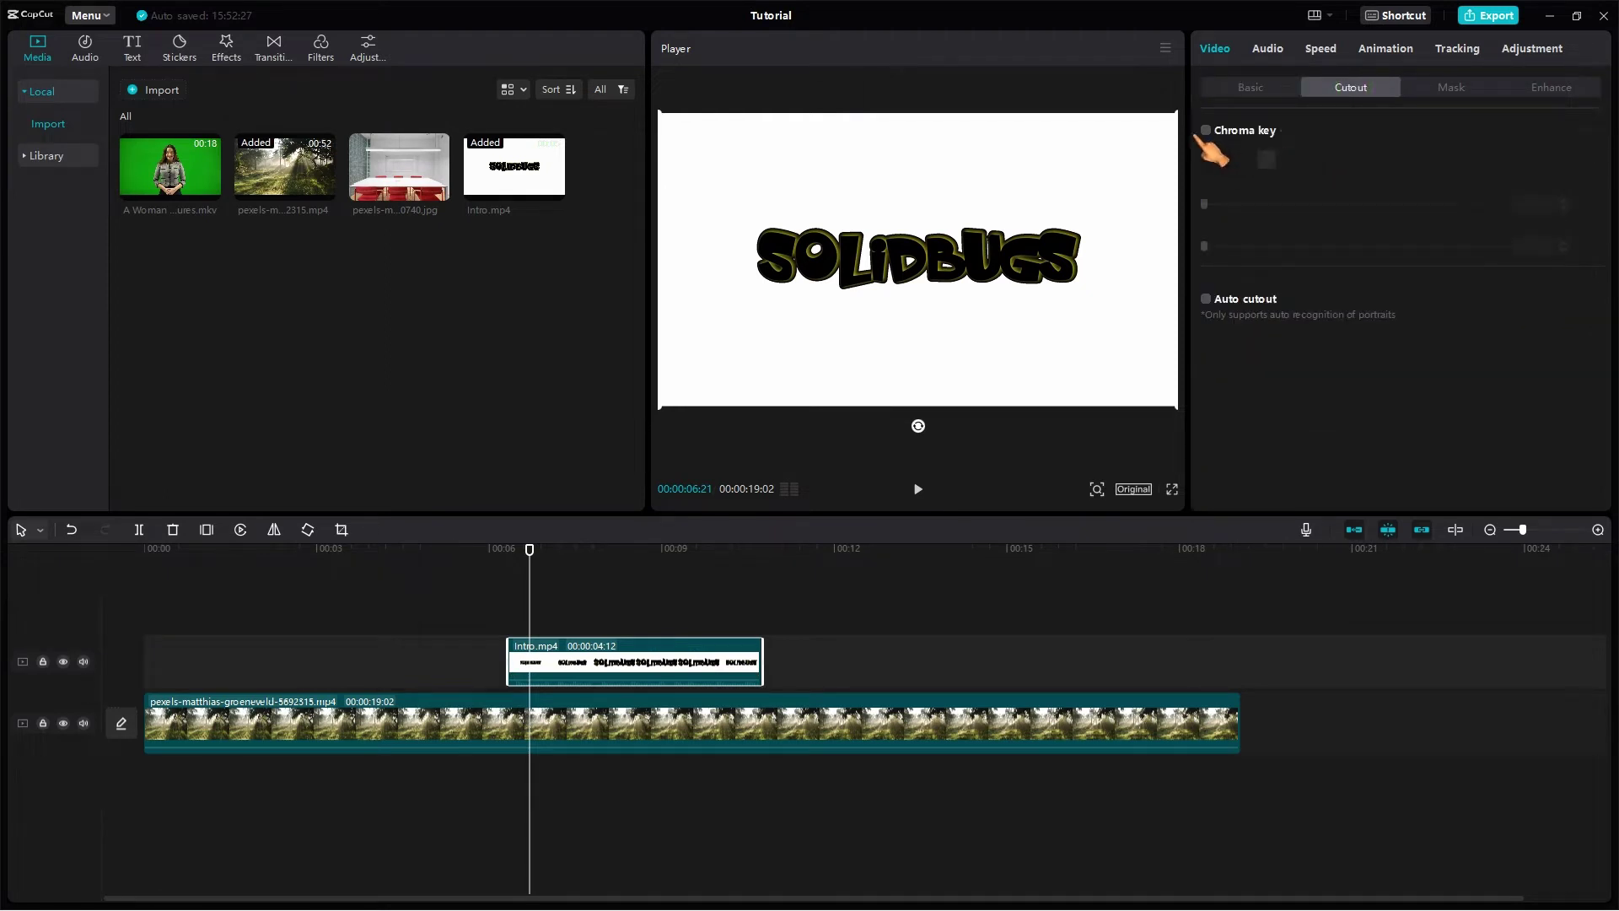
{"action": "left_click", "coordinate": [1205, 131]}
{"action": "left_click", "coordinate": [1267, 159]}
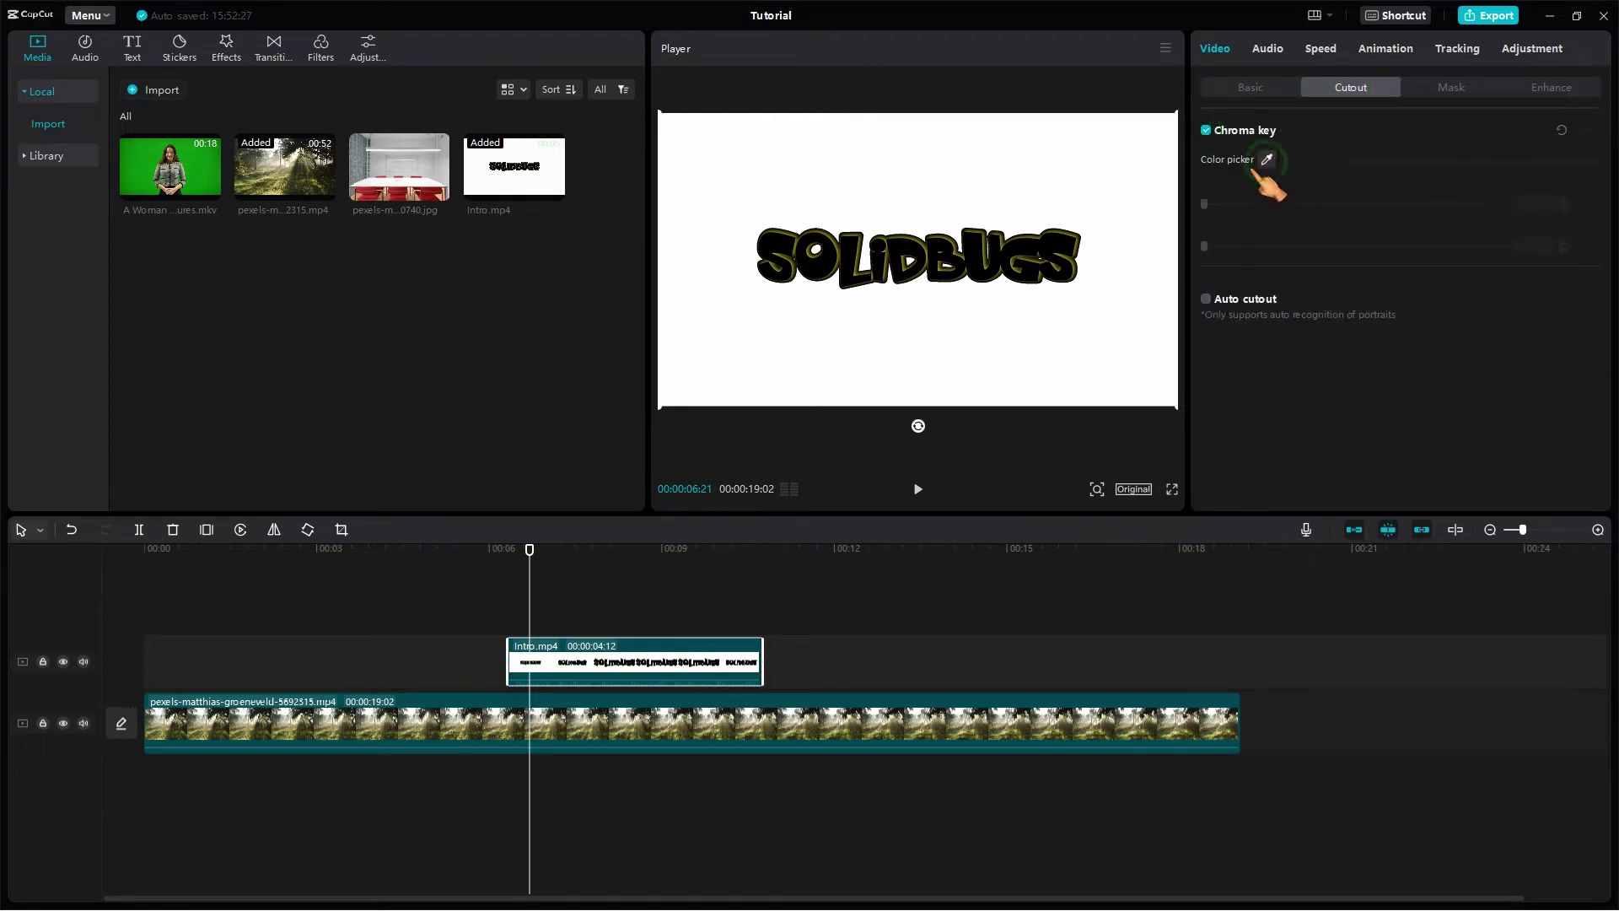
{"action": "left_click", "coordinate": [1127, 187]}
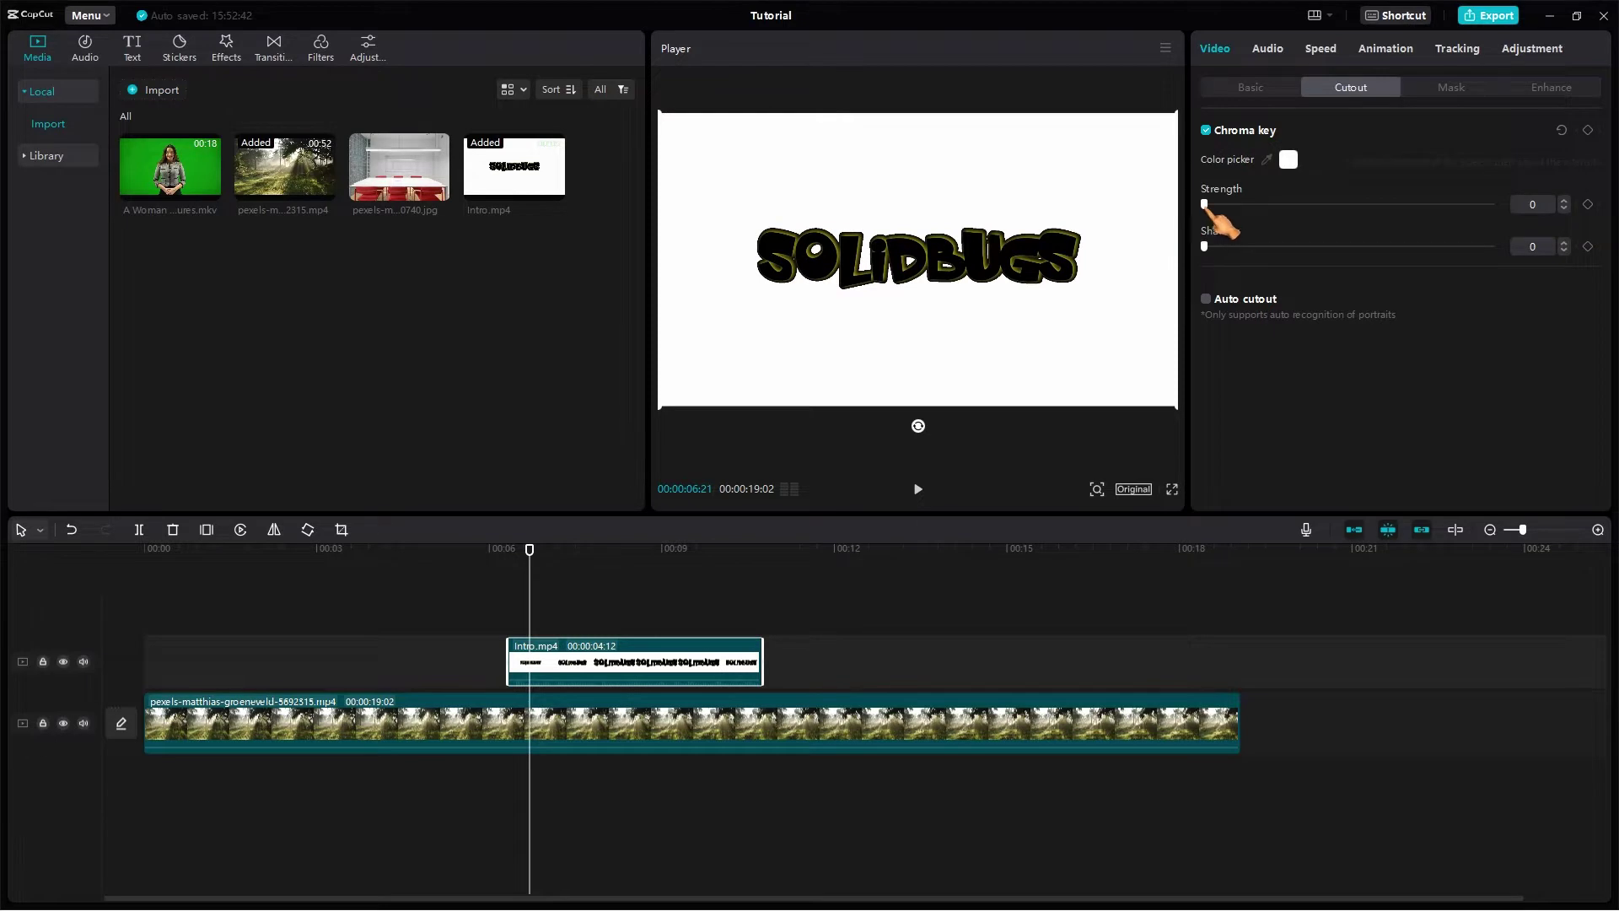
{"action": "left_click_drag", "start_coordinate": [1204, 204], "coordinate": [1284, 246]}
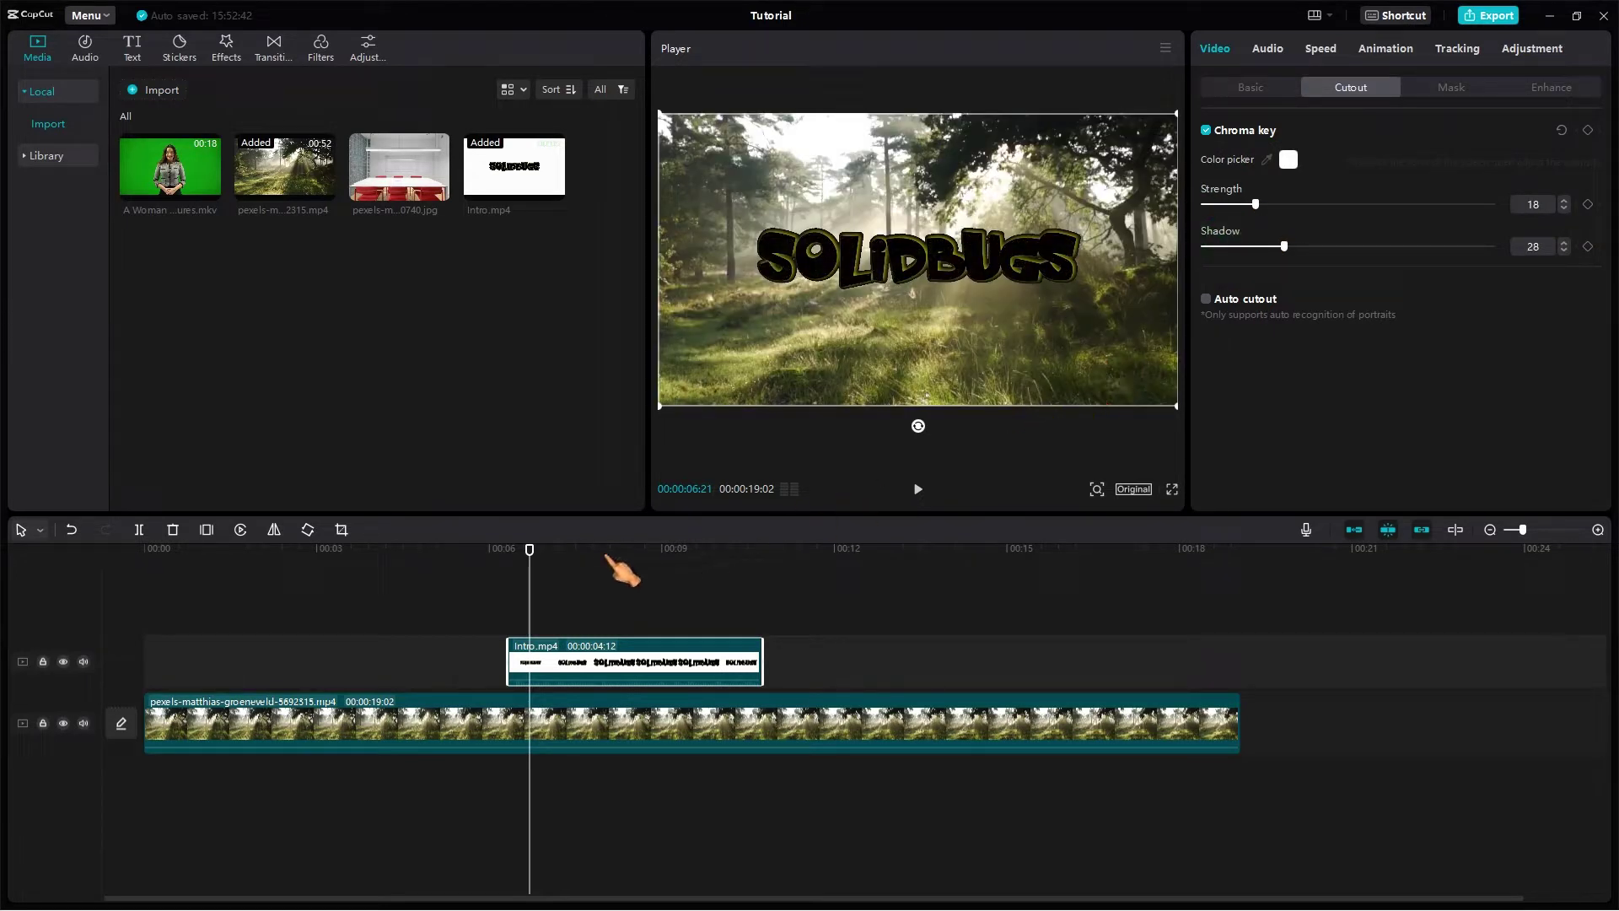
{"action": "left_click", "coordinate": [459, 574]}
{"action": "key", "text": "space"}
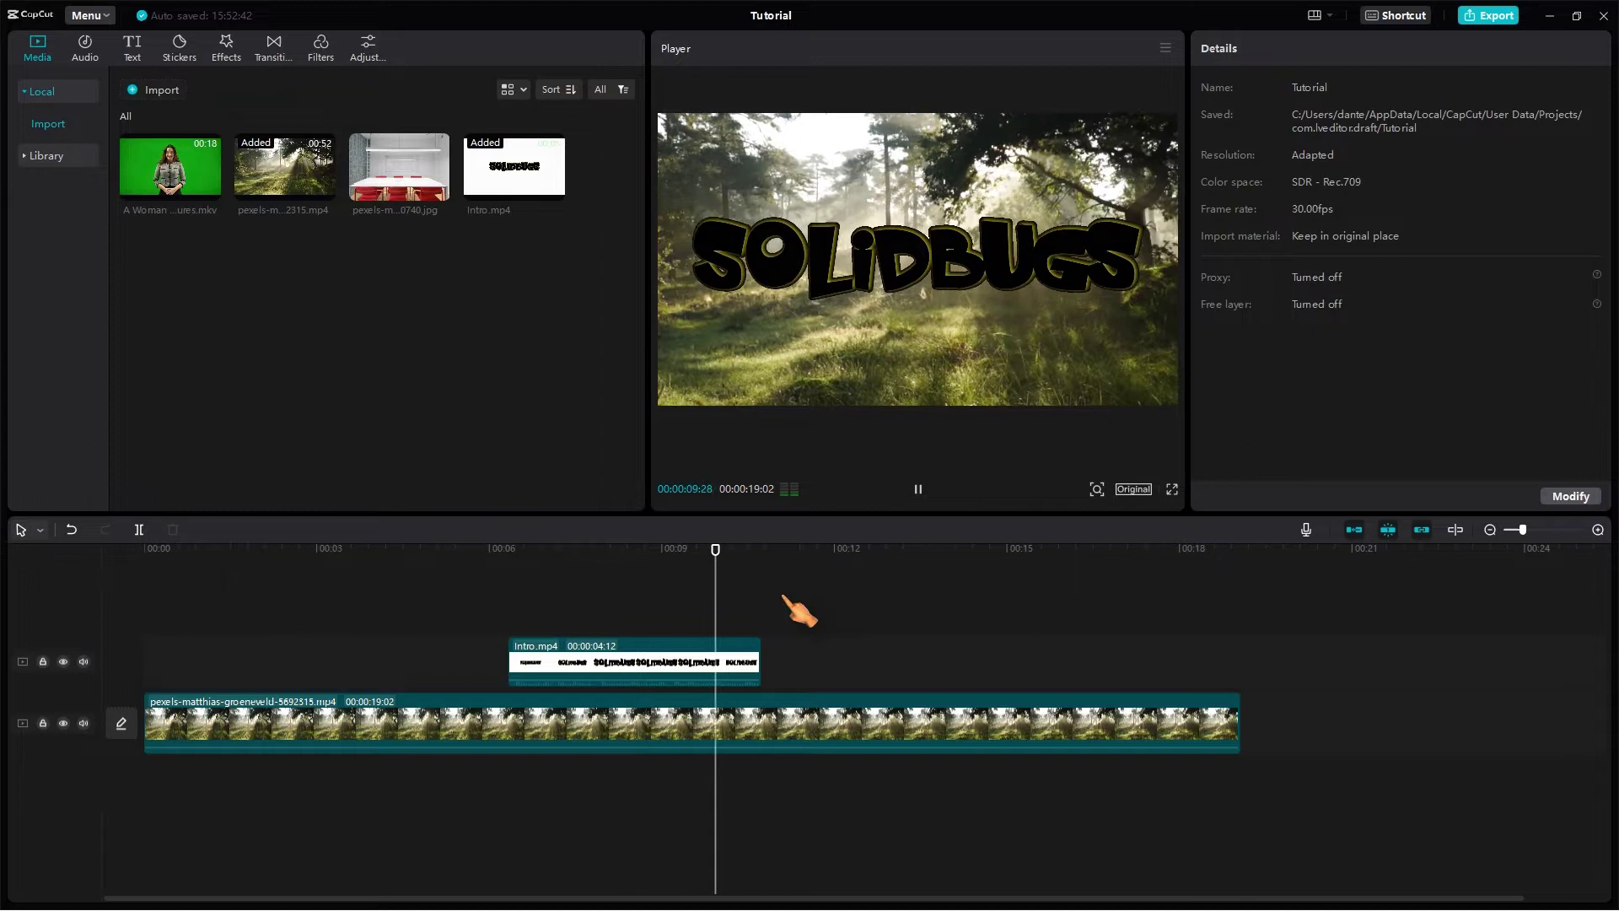
- Stop playback of the intro composite
{"action": "key", "text": "space"}
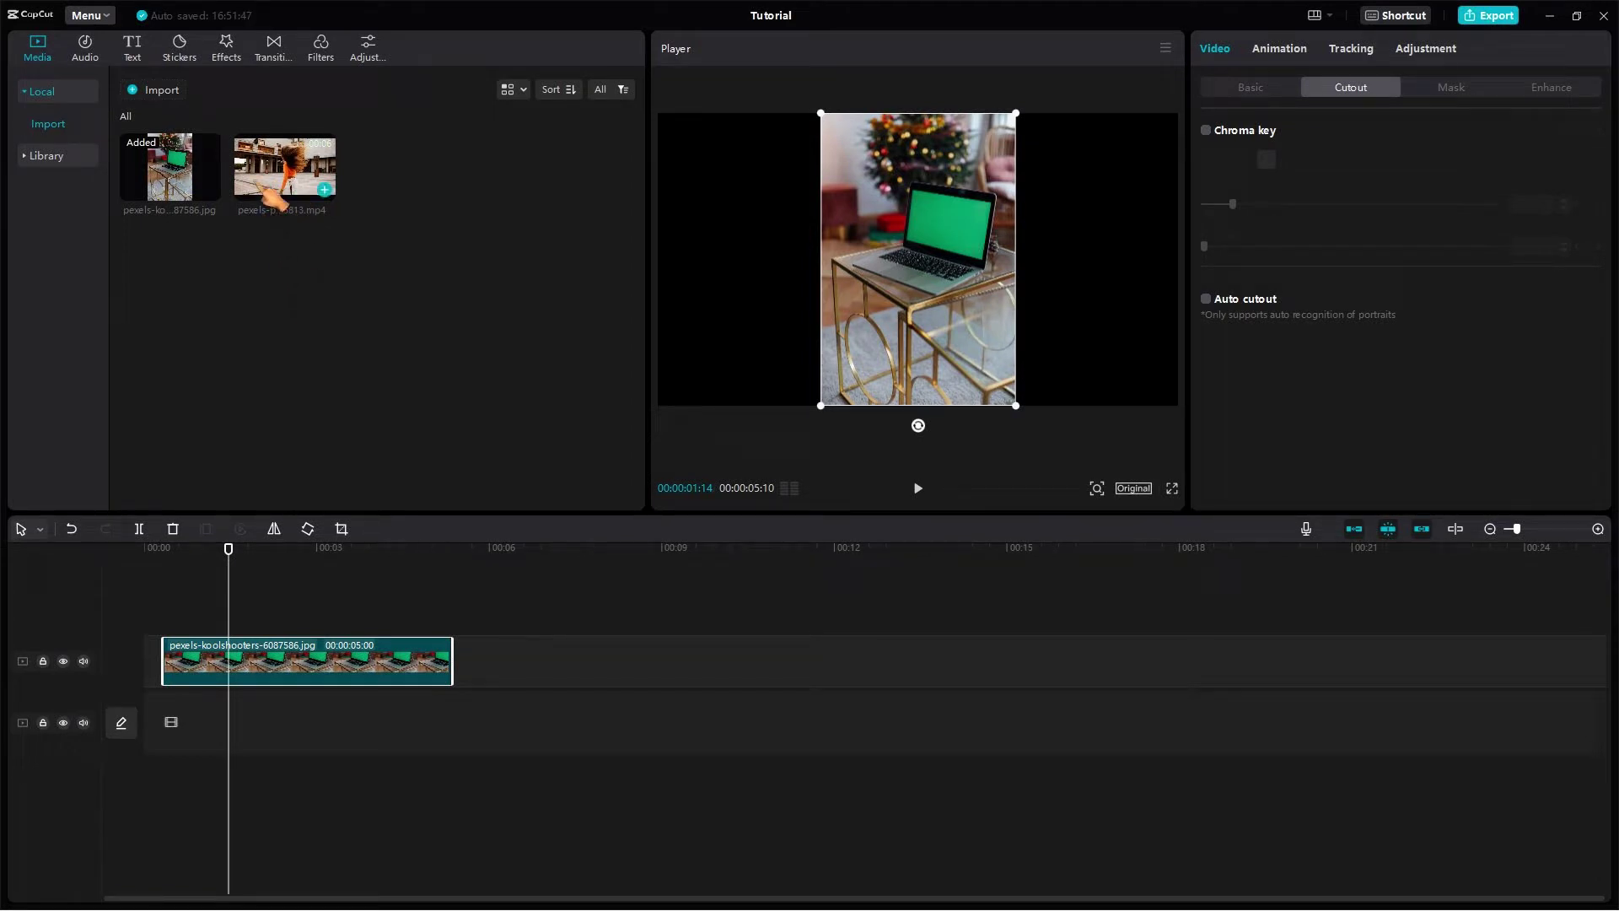
- Preview the dancer video and drag the laptop photo clip to 00:00
{"action": "left_click", "coordinate": [271, 192]}
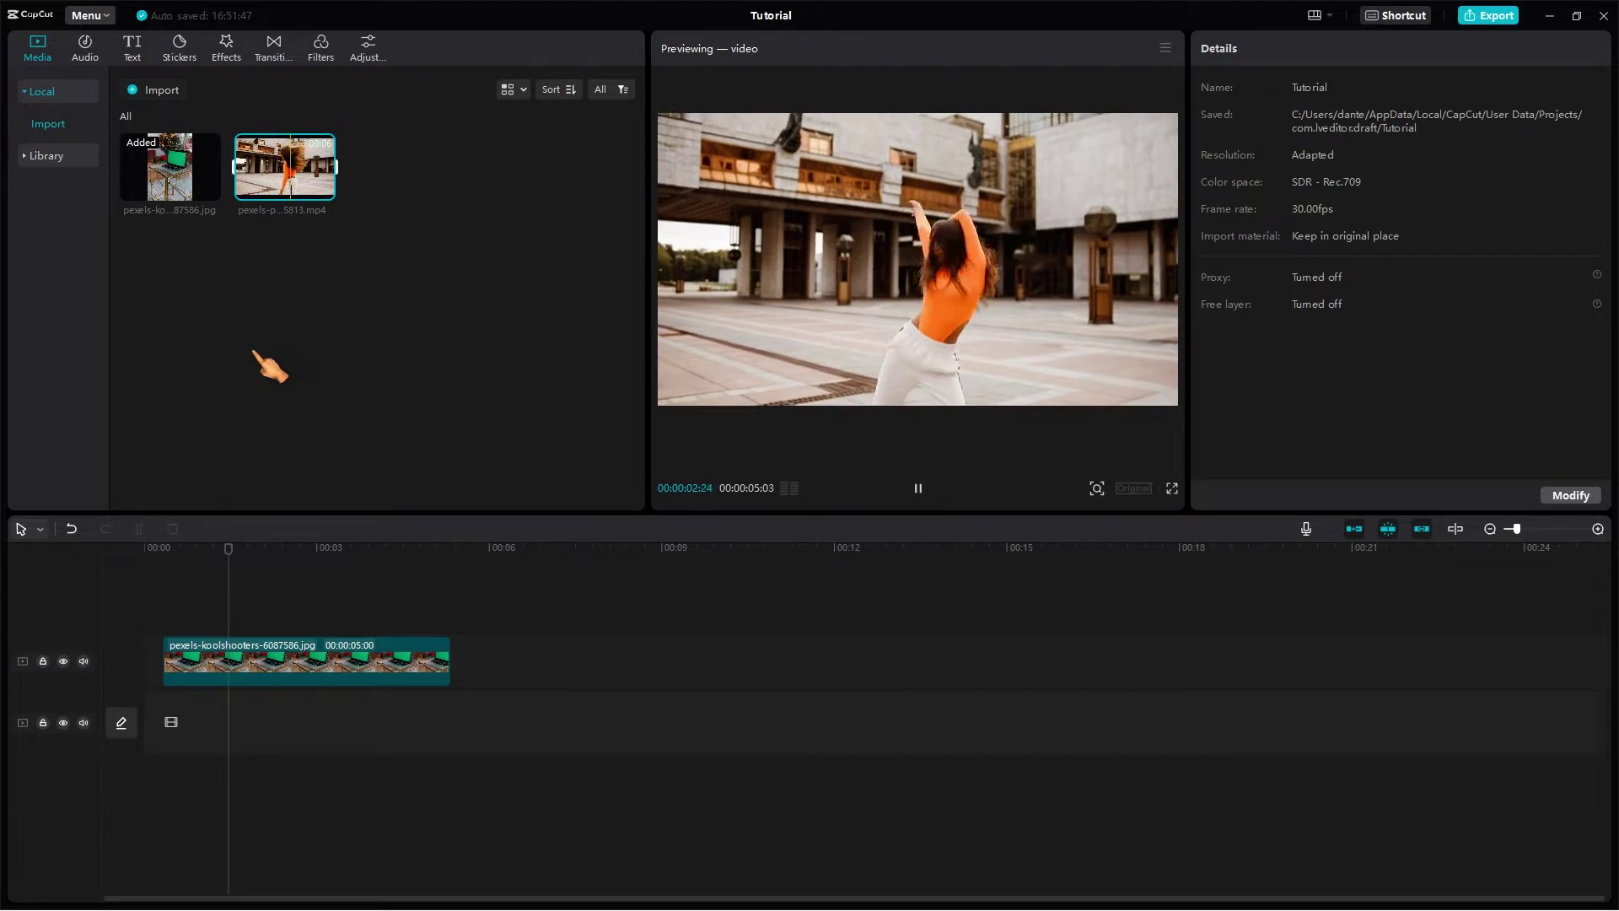
{"action": "left_click_drag", "start_coordinate": [253, 675], "coordinate": [369, 690]}
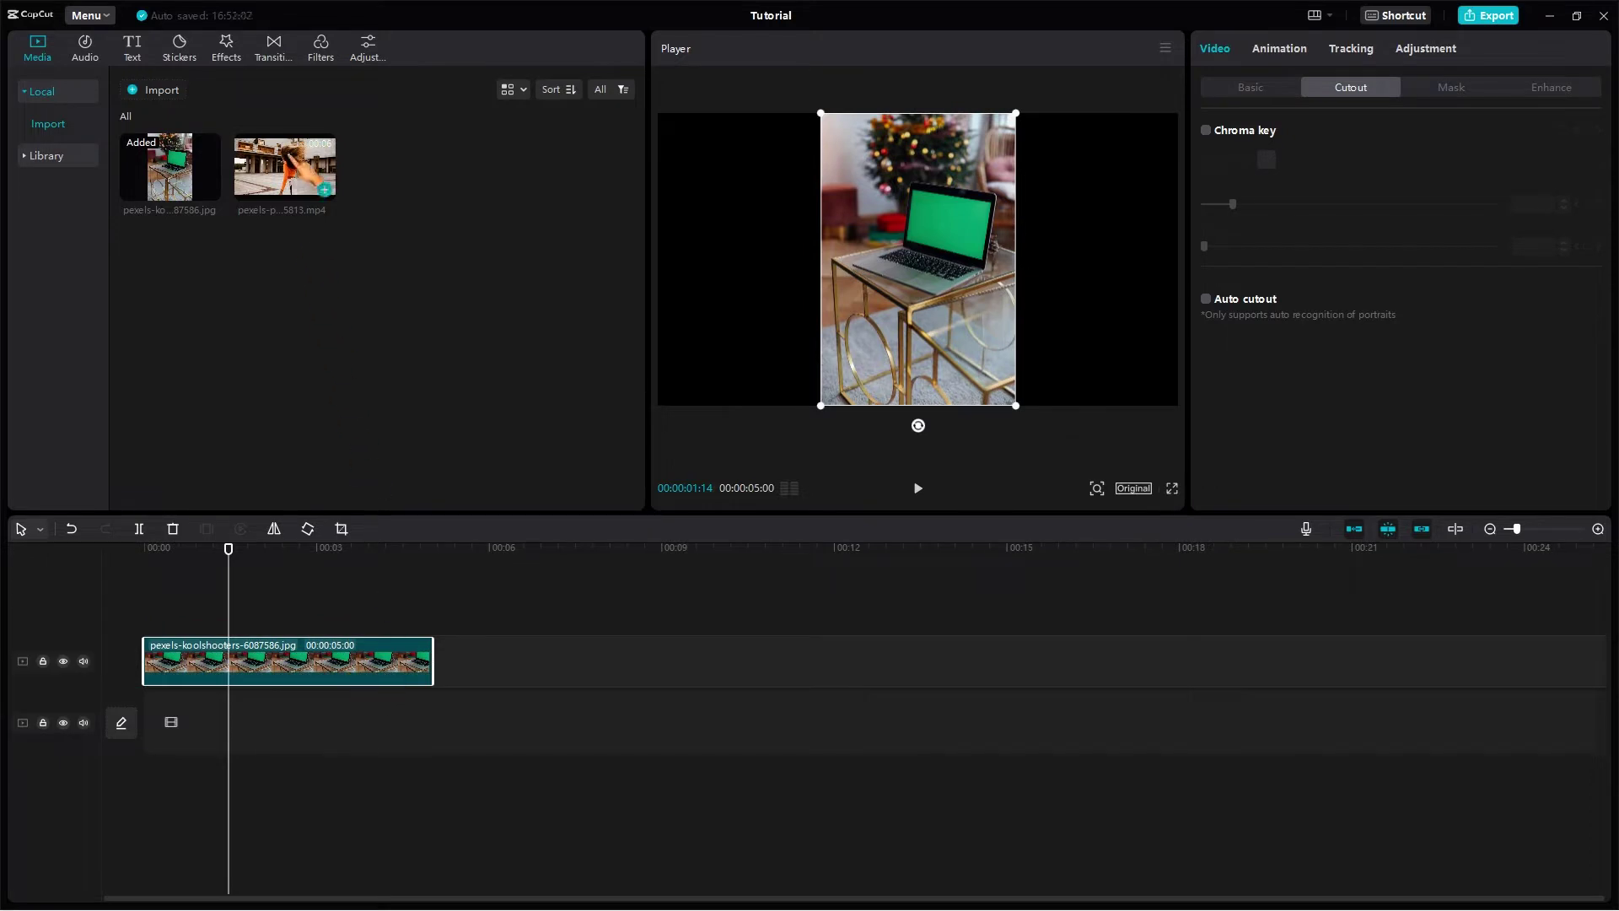
- Add the dancing woman video on a track above the laptop photo, scaled over its screen
{"action": "left_click", "coordinate": [291, 198]}
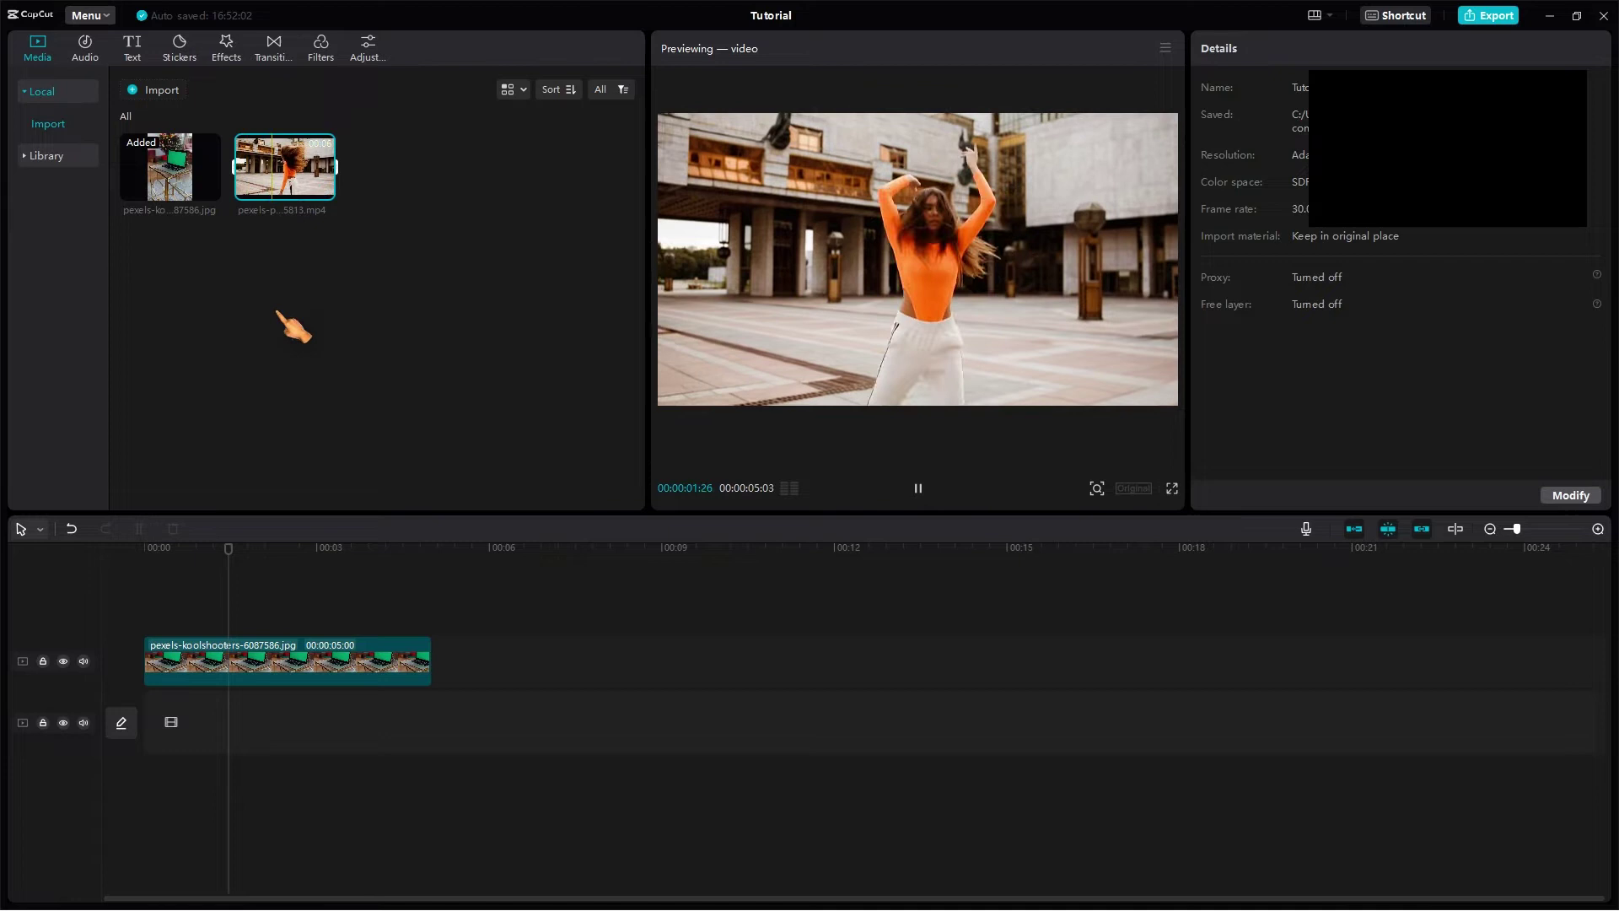
{"action": "left_click_drag", "start_coordinate": [308, 181], "coordinate": [164, 616]}
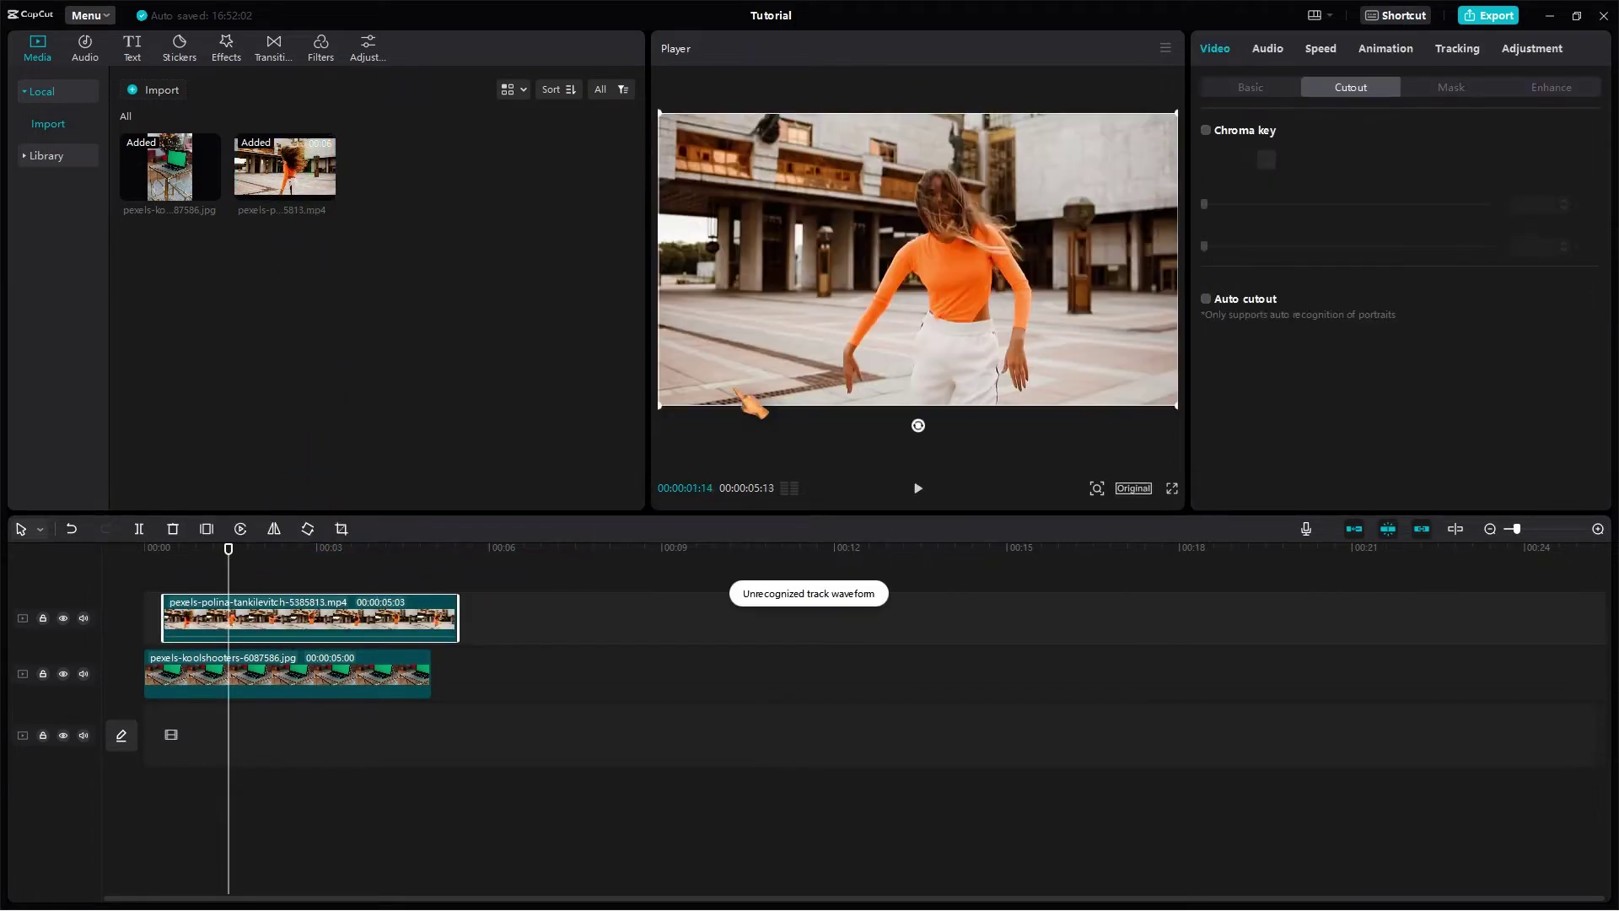
{"action": "left_click_drag", "start_coordinate": [666, 411], "coordinate": [1006, 275]}
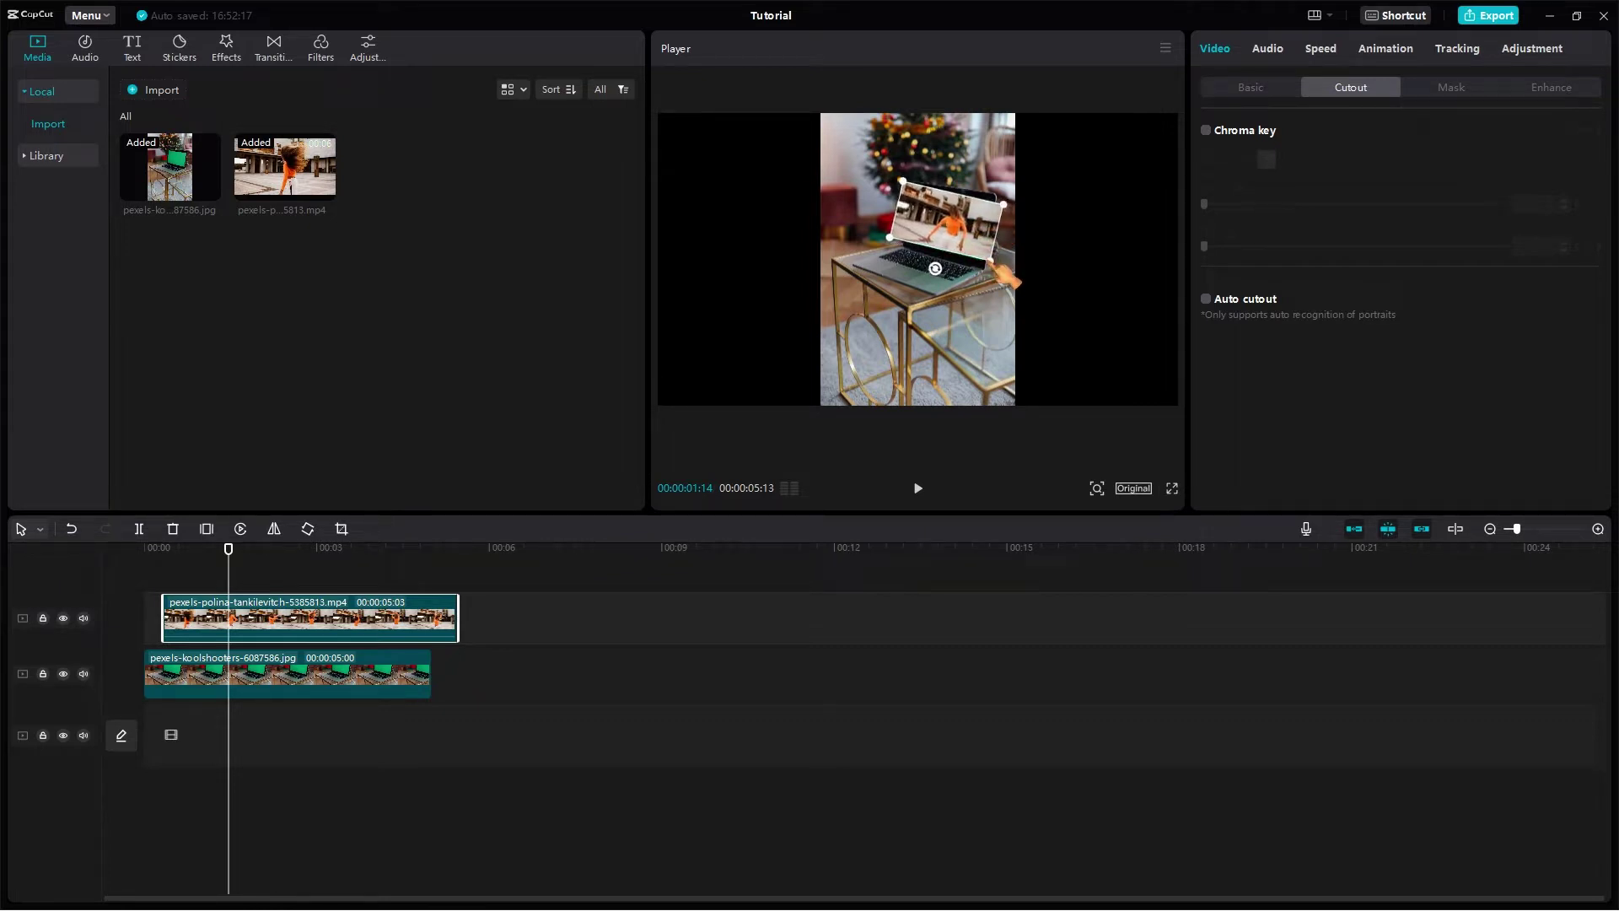
- Check the dancer-on-laptop composite twice in full-screen preview
{"action": "left_click", "coordinate": [1172, 489]}
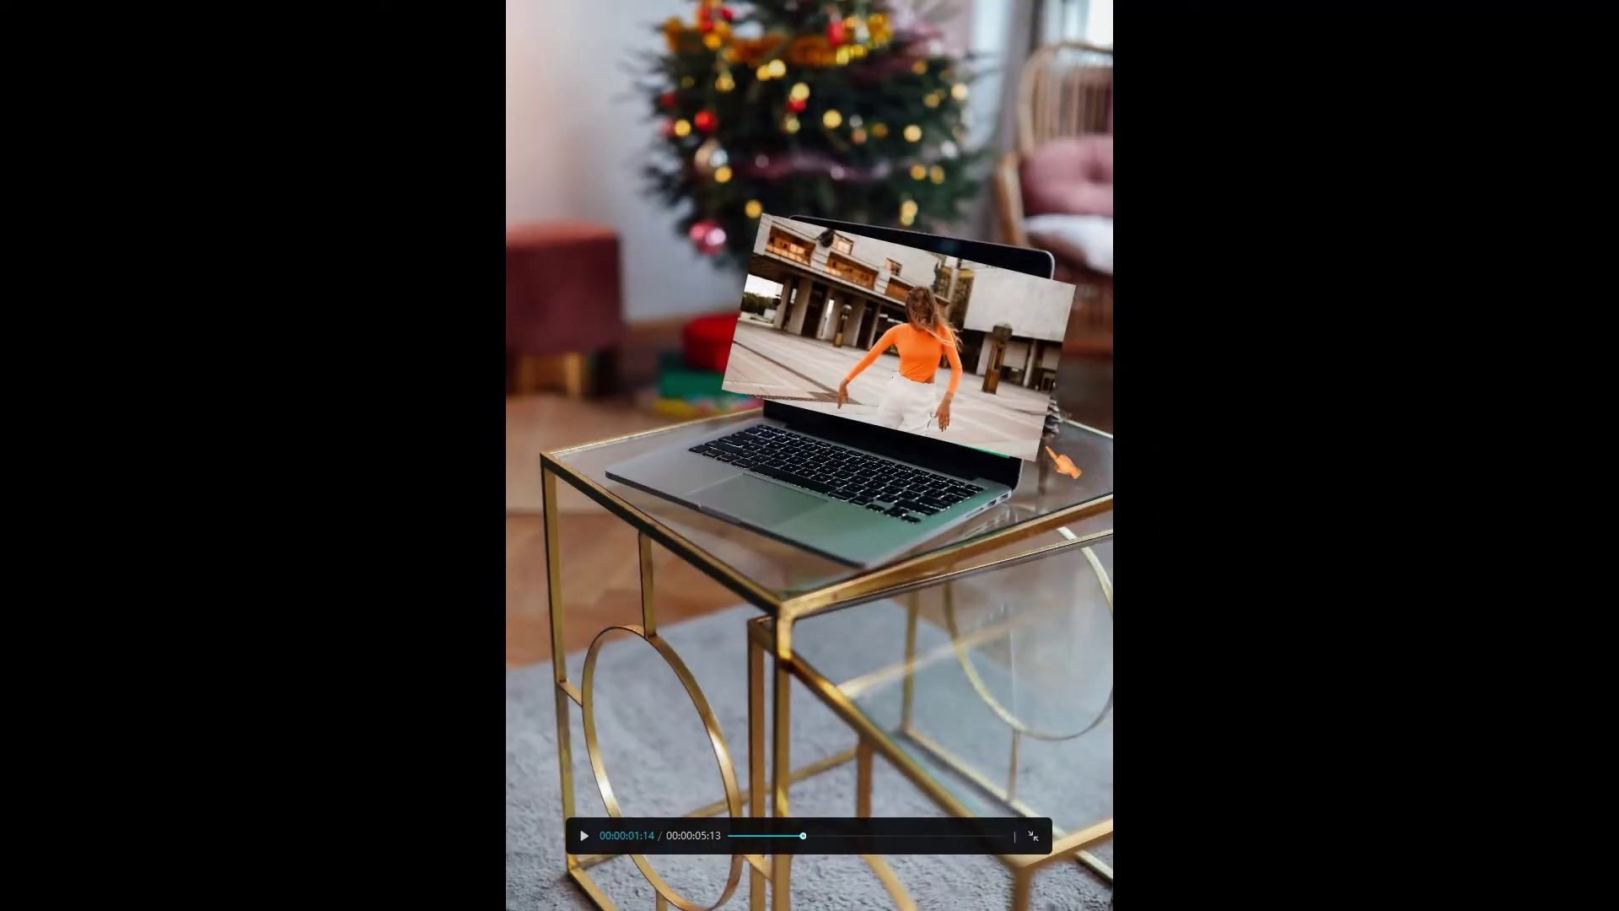
{"action": "key", "text": "Escape"}
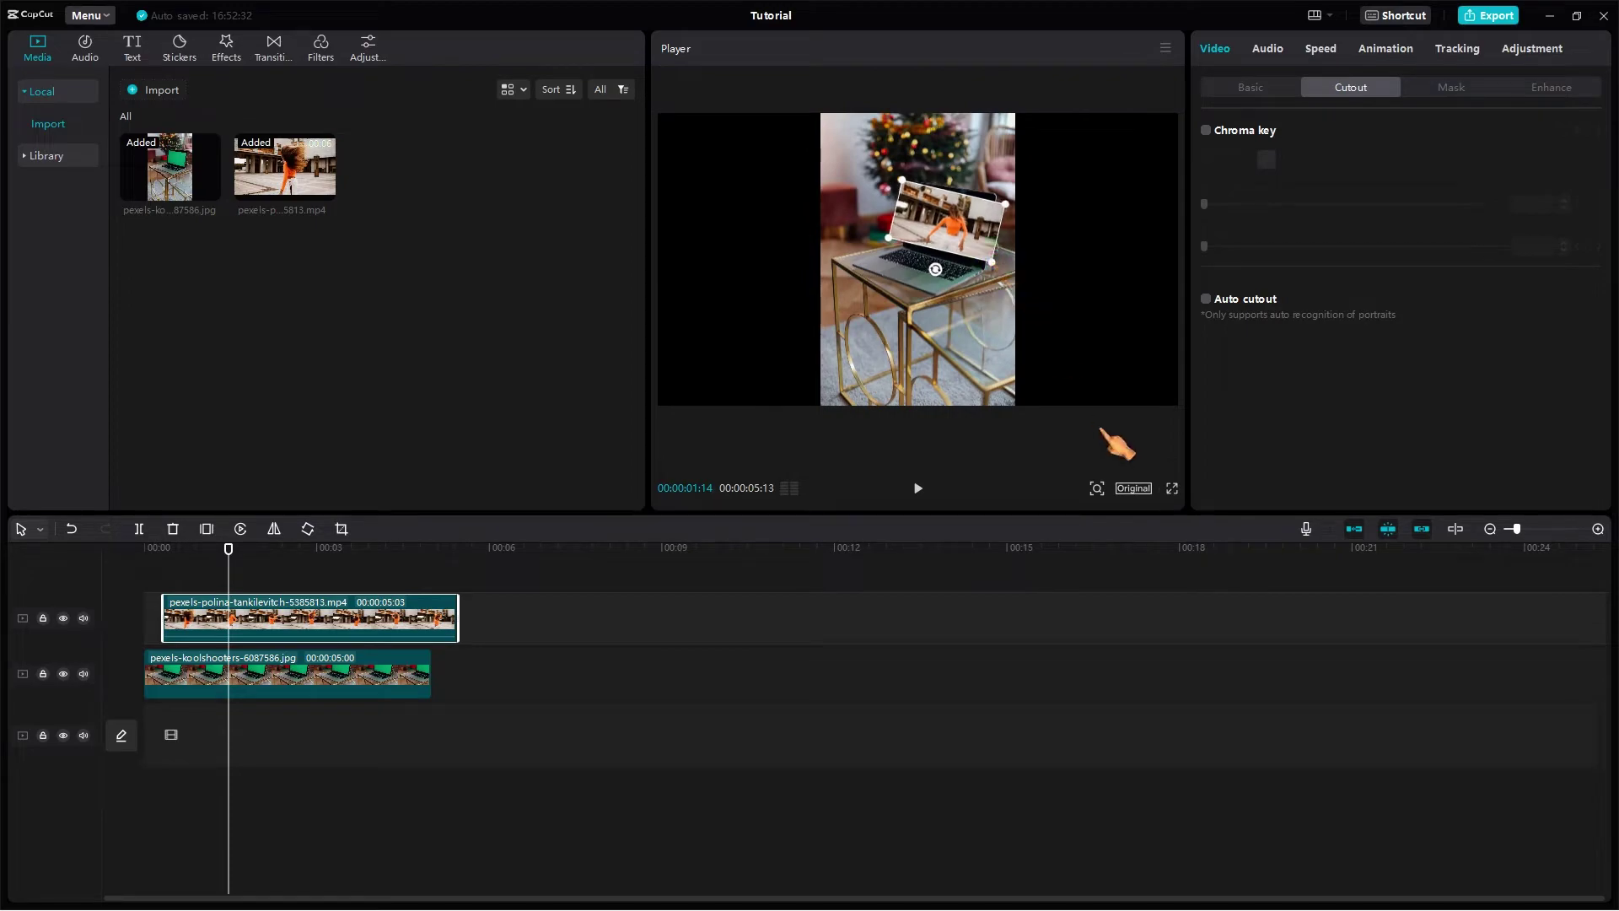
{"action": "left_click", "coordinate": [1172, 489]}
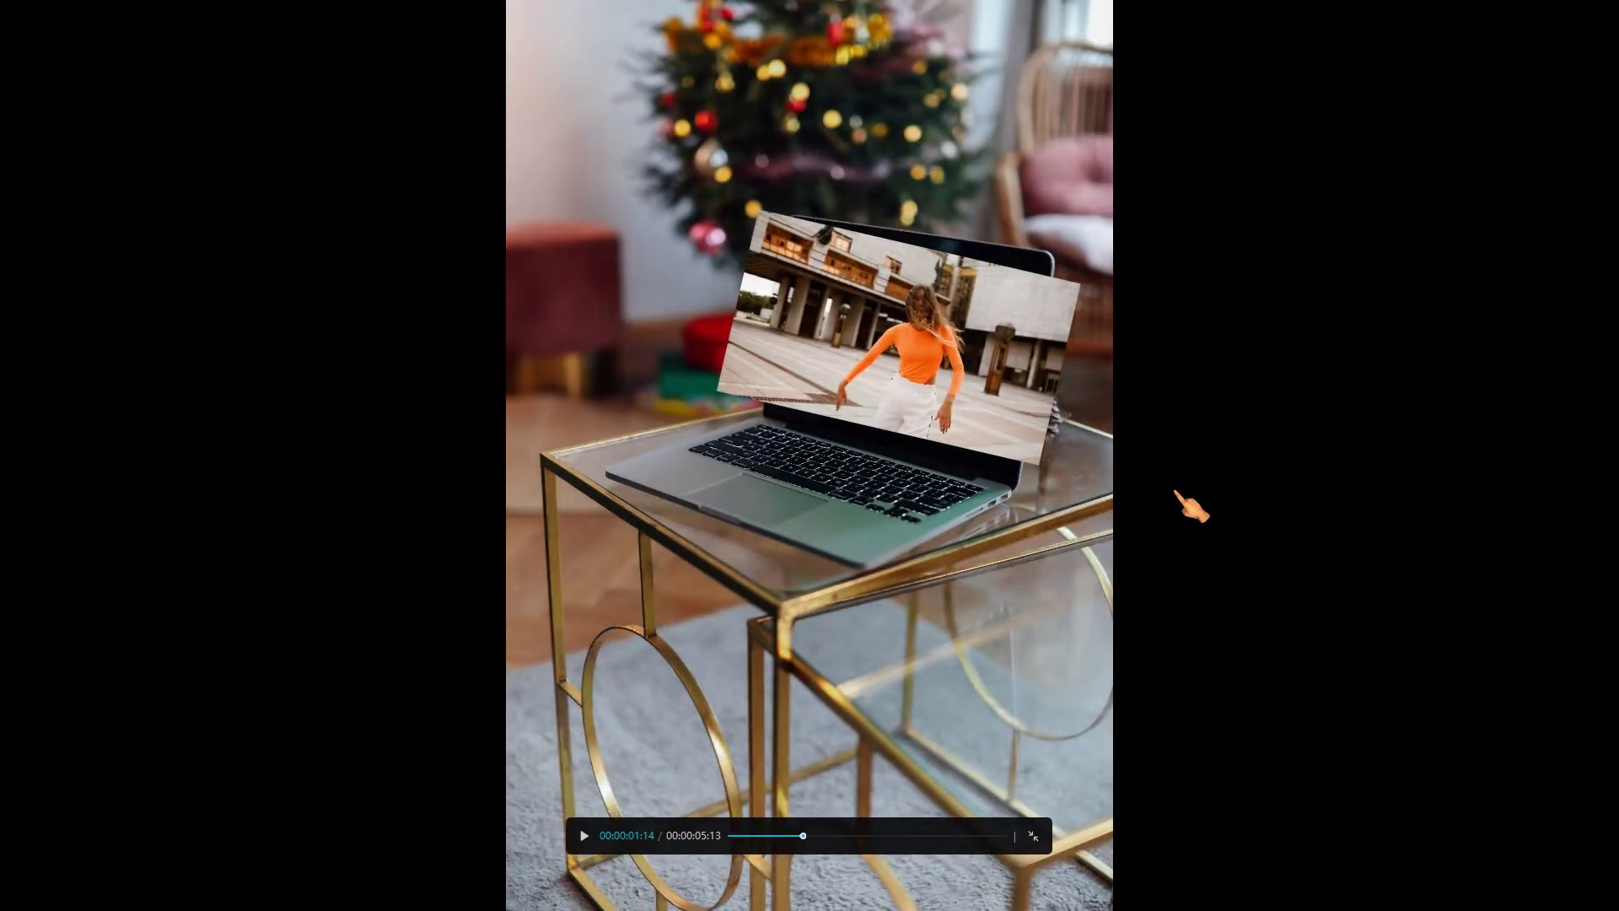
{"action": "key", "text": "Escape"}
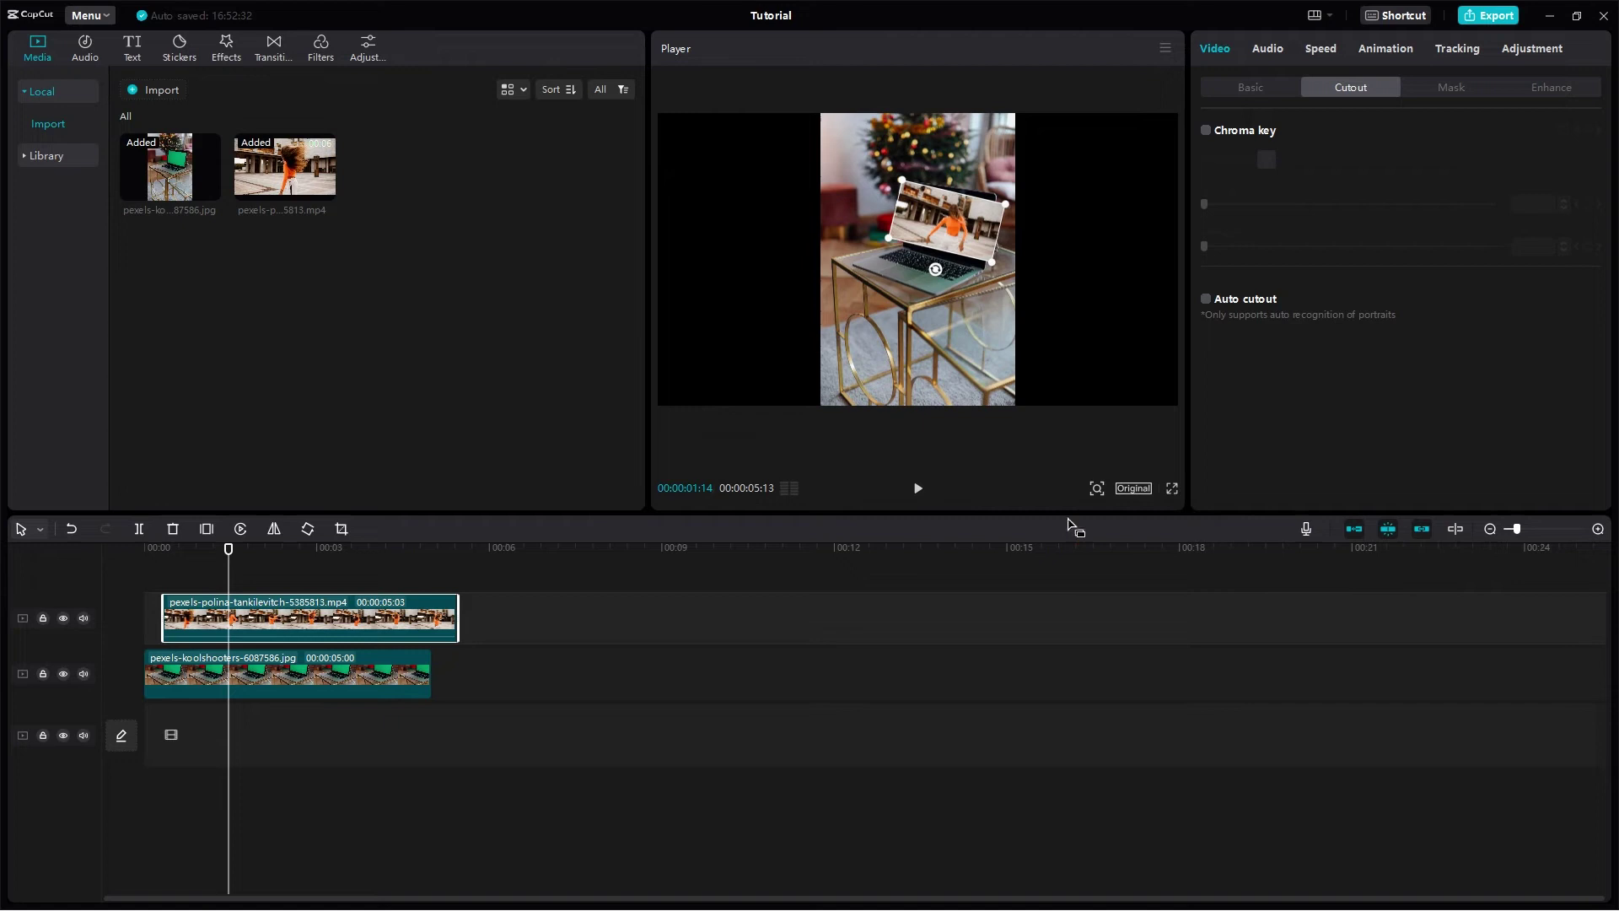
- Move the dance video under the laptop photo and chroma-key the photo's green screen, tuning strength and shadow
{"action": "left_click_drag", "start_coordinate": [358, 626], "coordinate": [354, 741]}
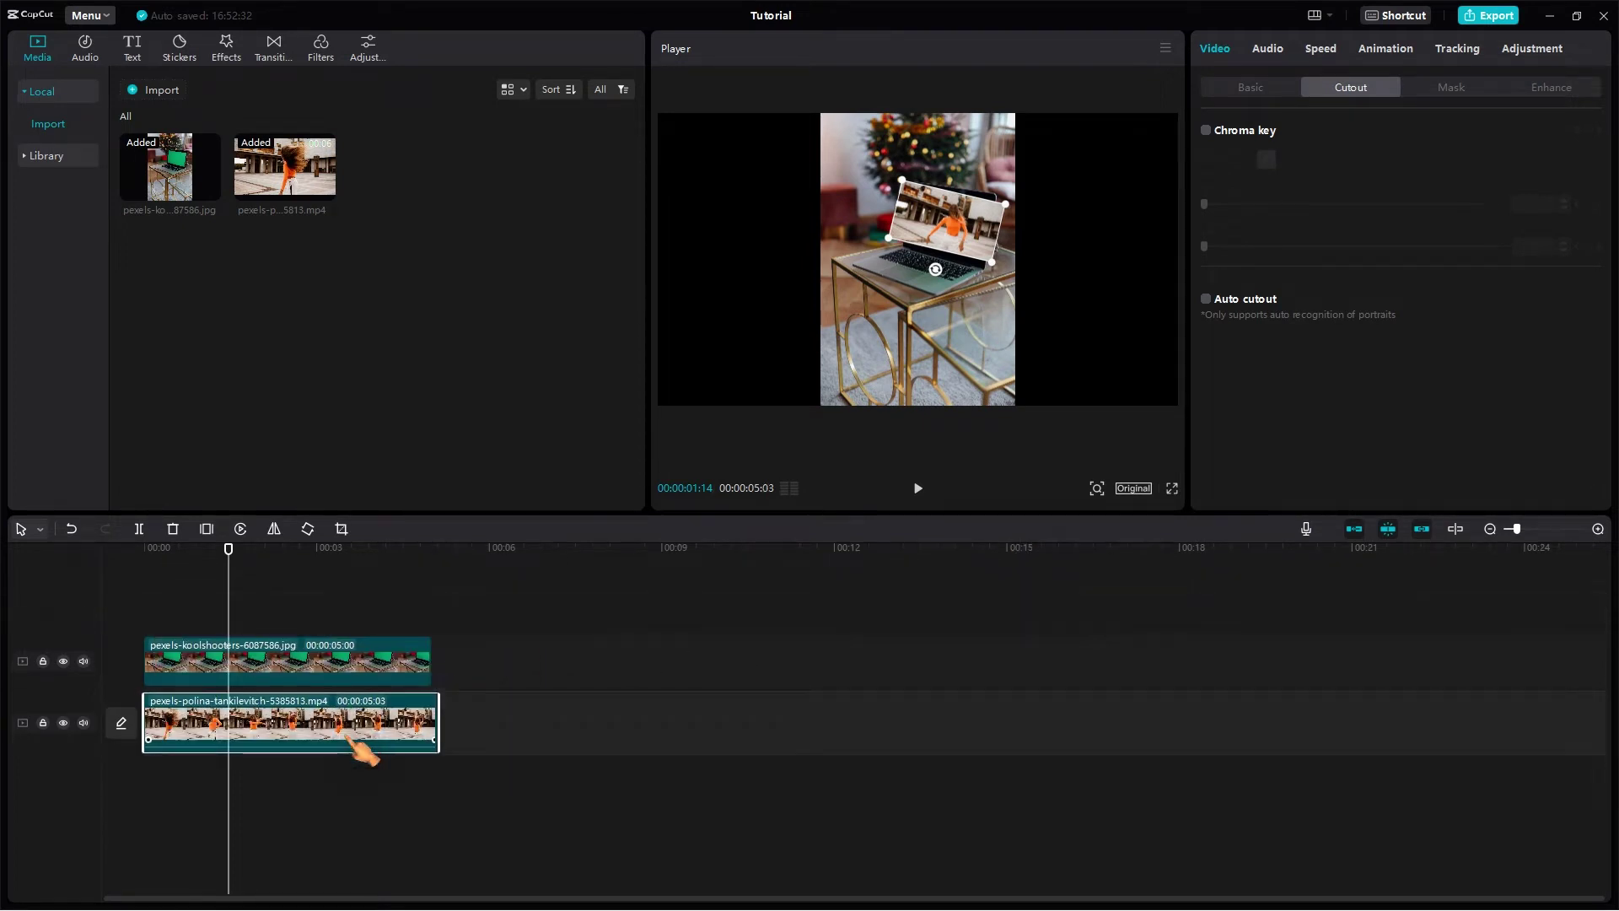
{"action": "left_click", "coordinate": [344, 671]}
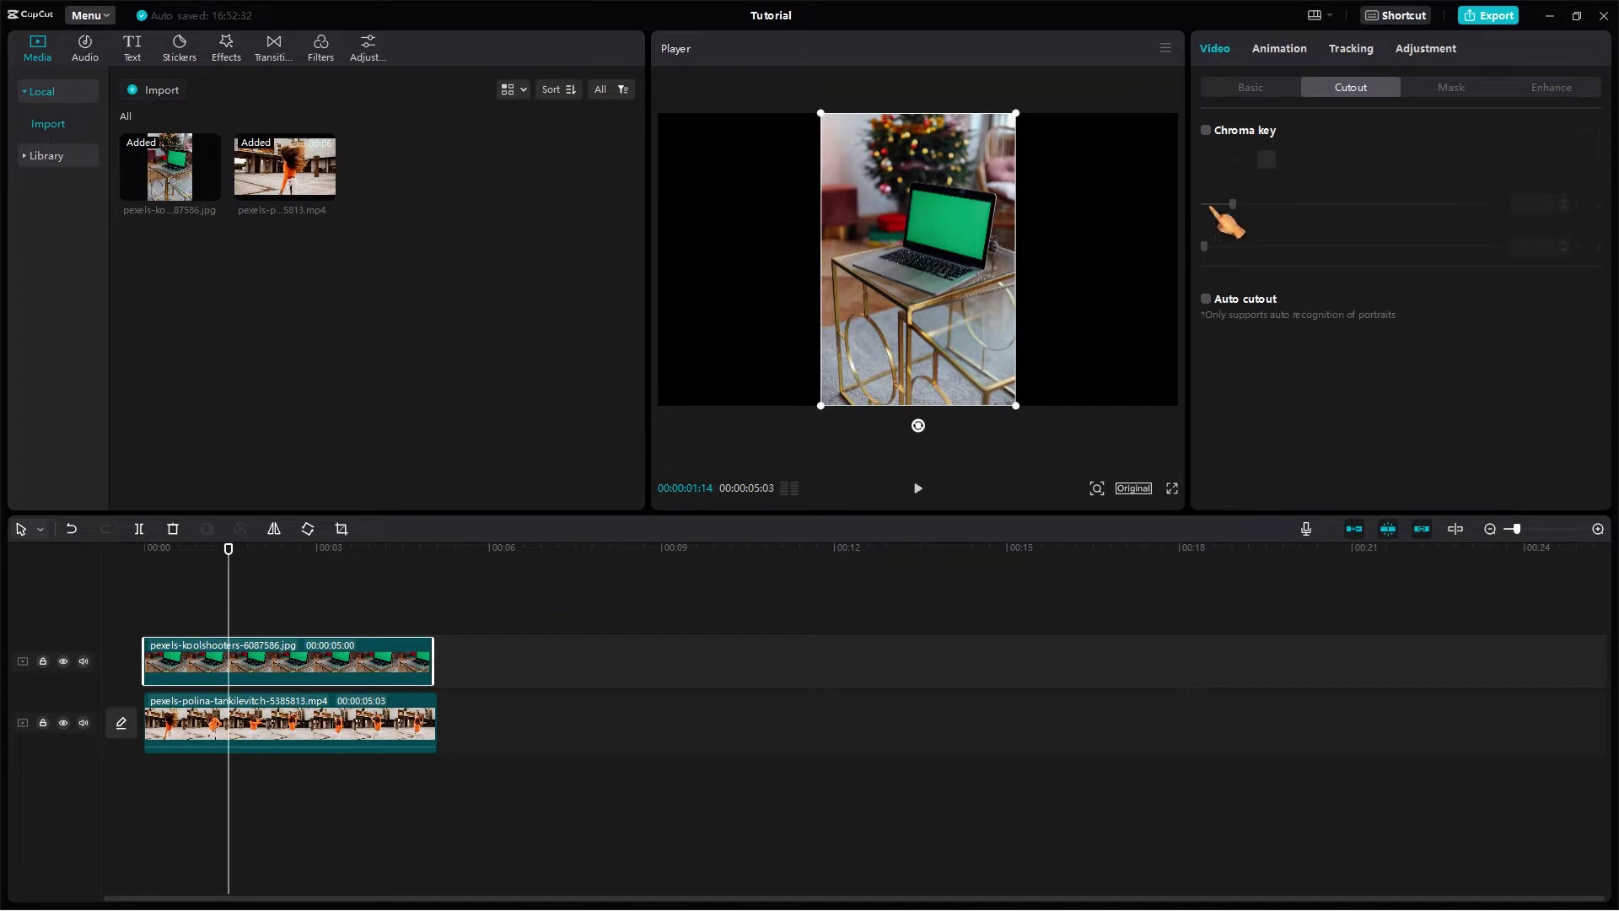
{"action": "left_click", "coordinate": [1207, 131]}
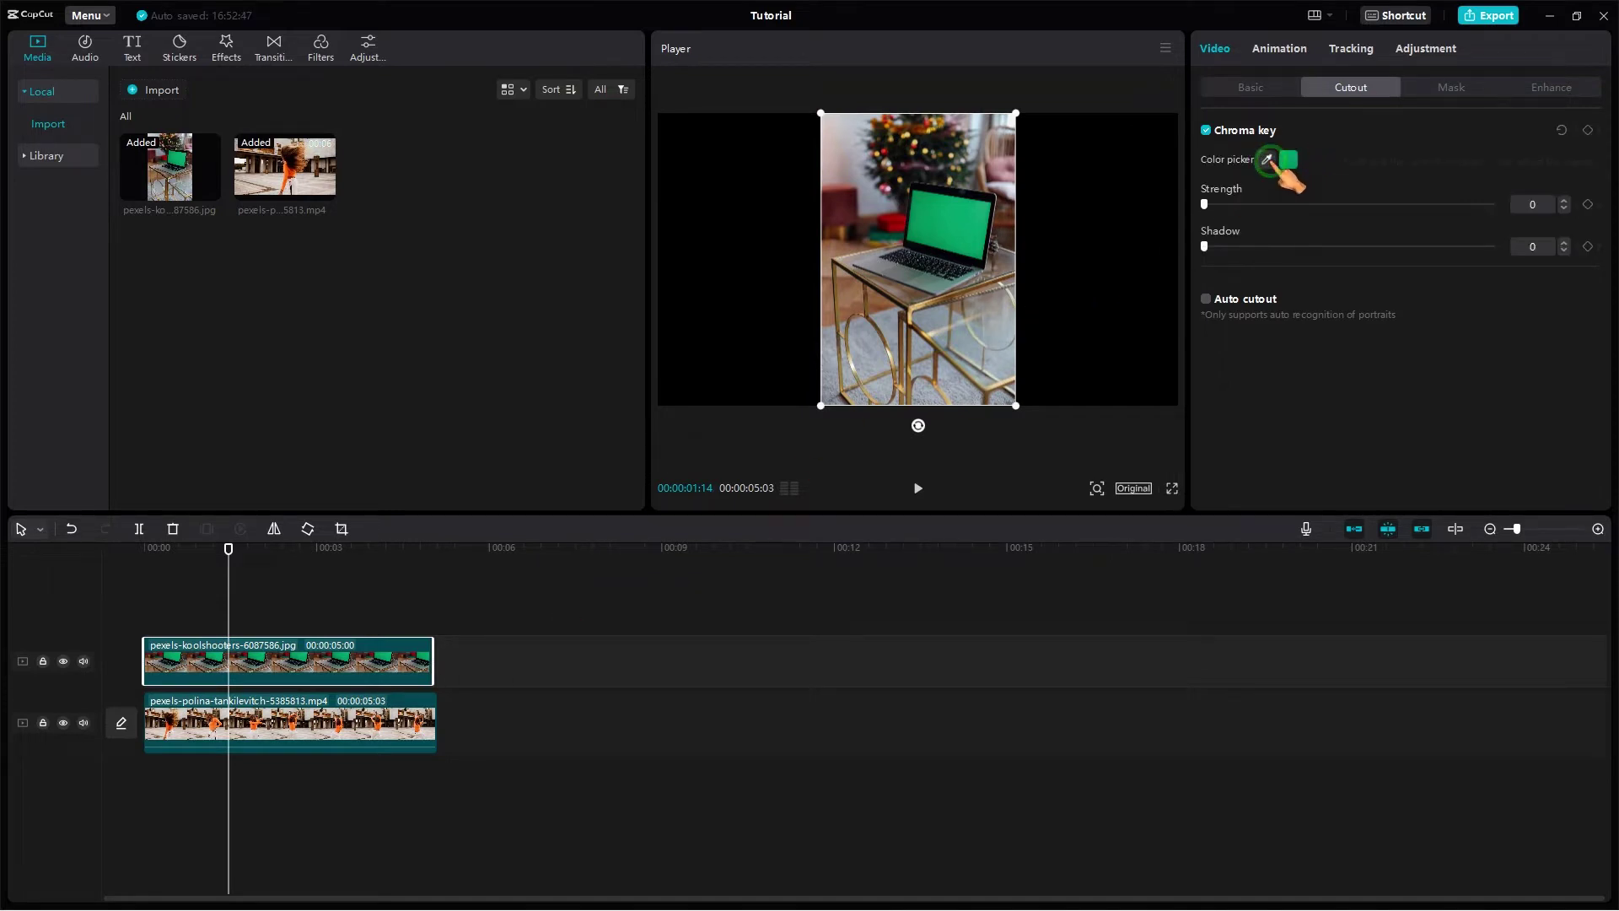
{"action": "left_click", "coordinate": [961, 229]}
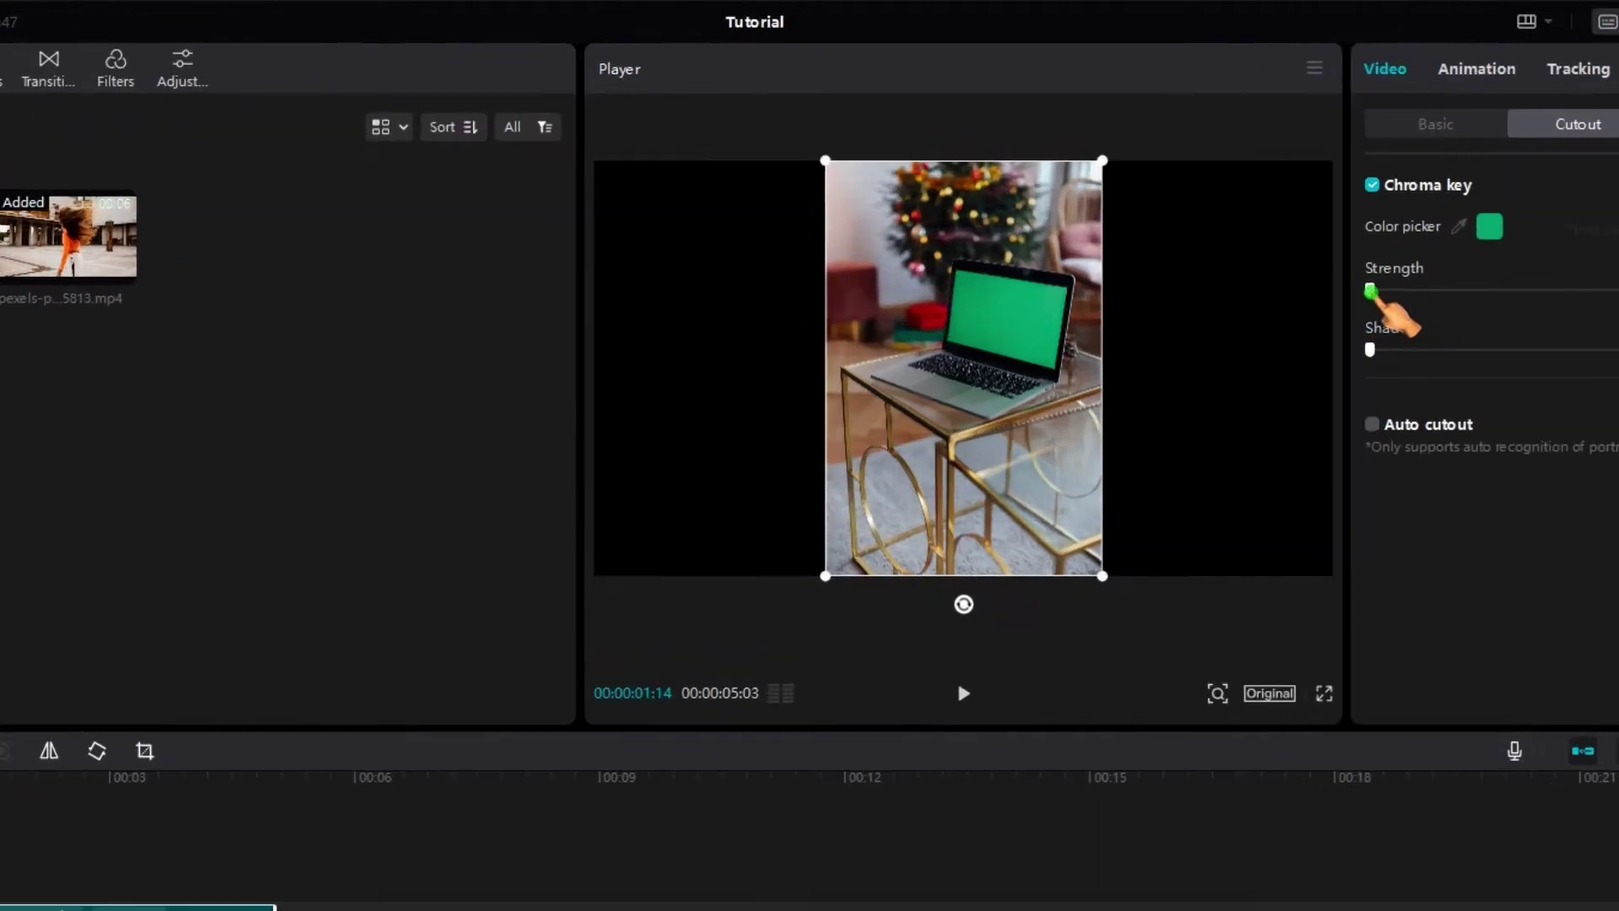
{"action": "left_click_drag", "start_coordinate": [1206, 205], "coordinate": [1235, 205]}
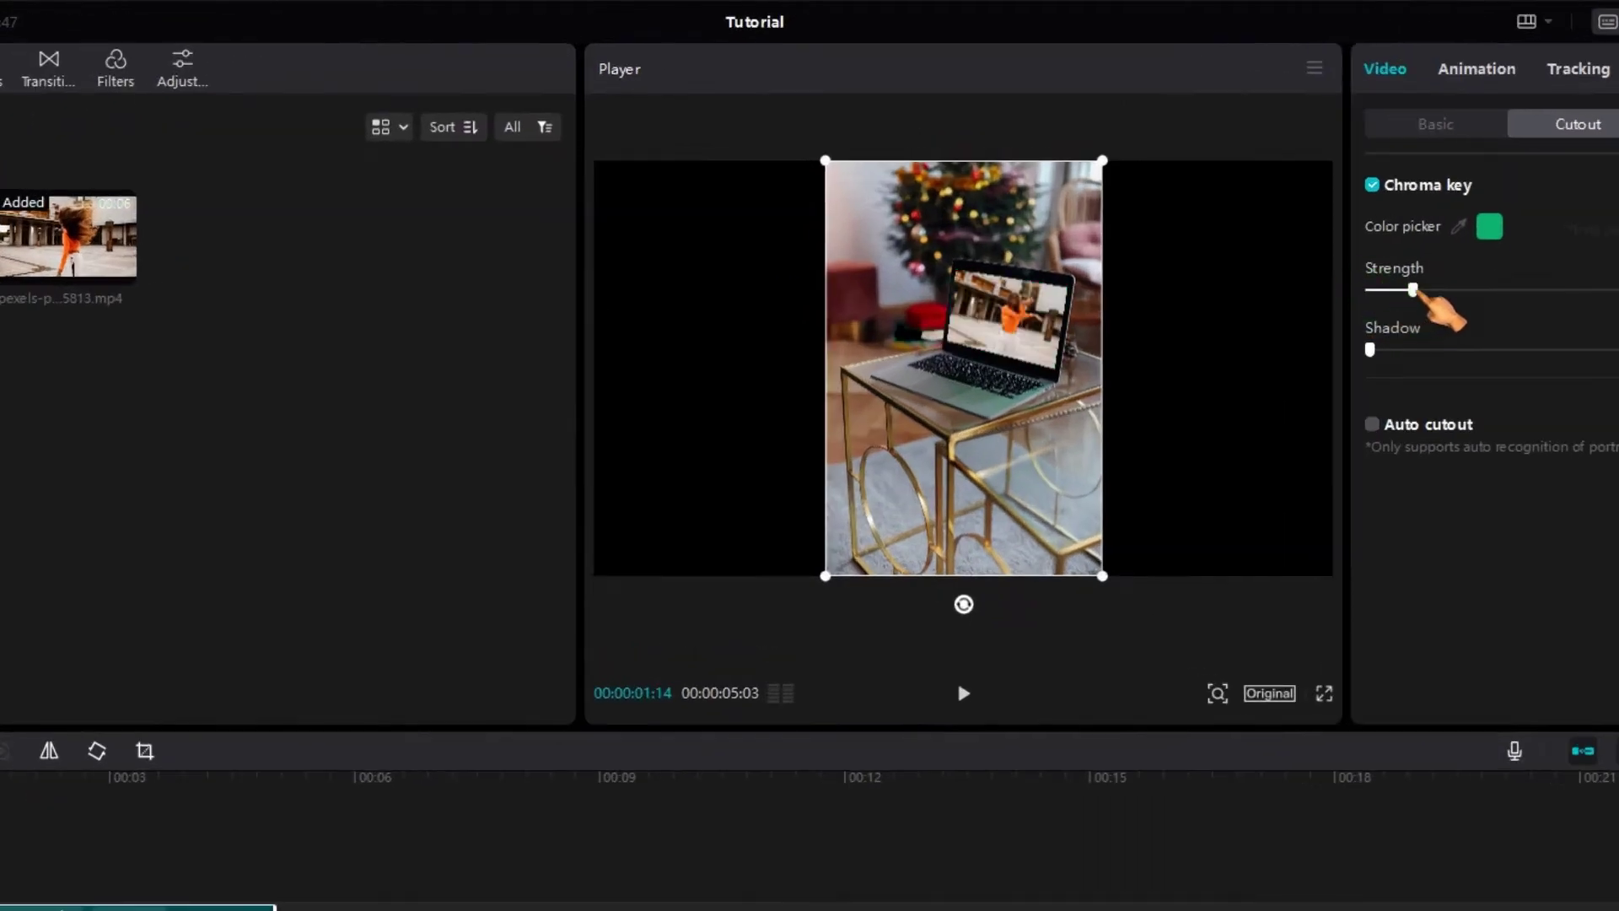
{"action": "left_click_drag", "start_coordinate": [1371, 349], "coordinate": [1410, 350]}
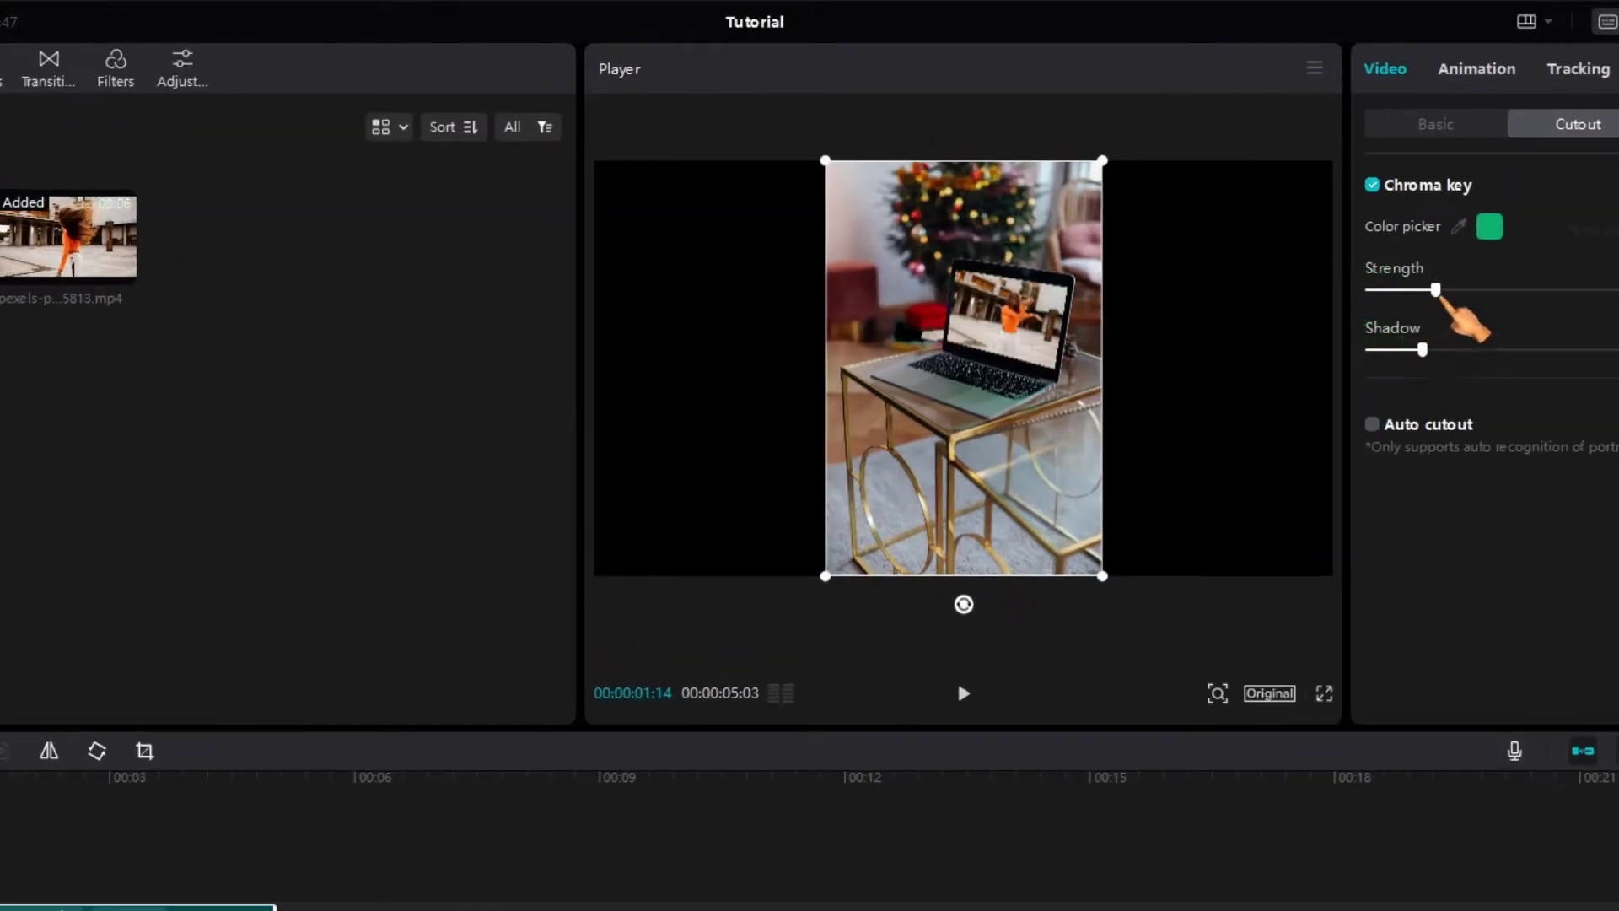
{"action": "left_click_drag", "start_coordinate": [1436, 290], "coordinate": [1450, 289]}
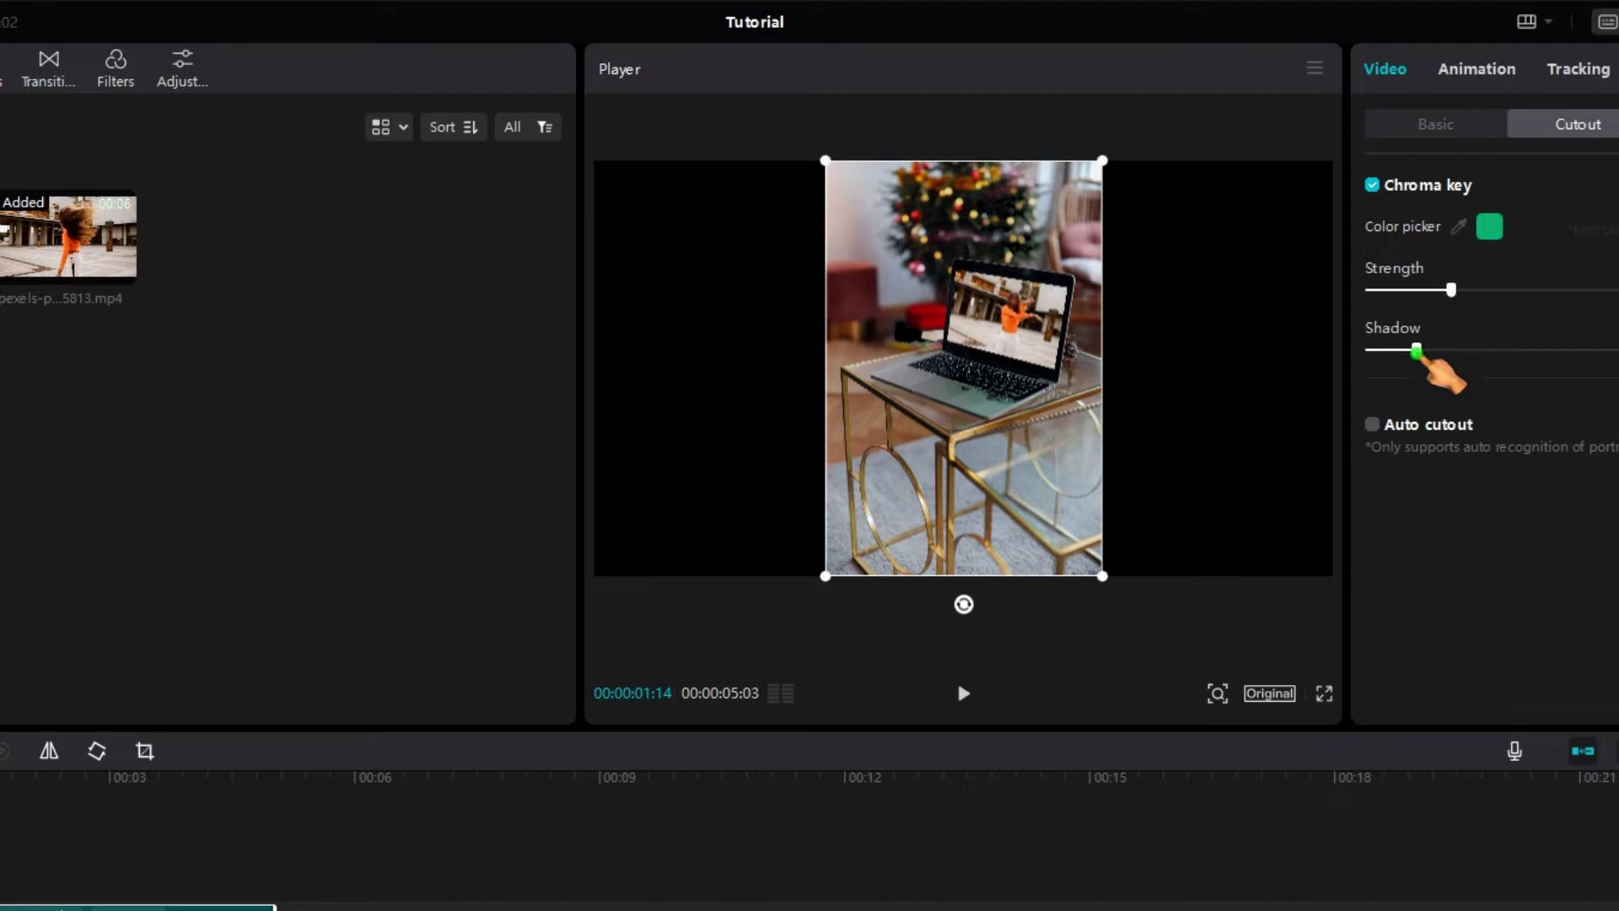
{"action": "left_click_drag", "start_coordinate": [1452, 291], "coordinate": [1421, 292]}
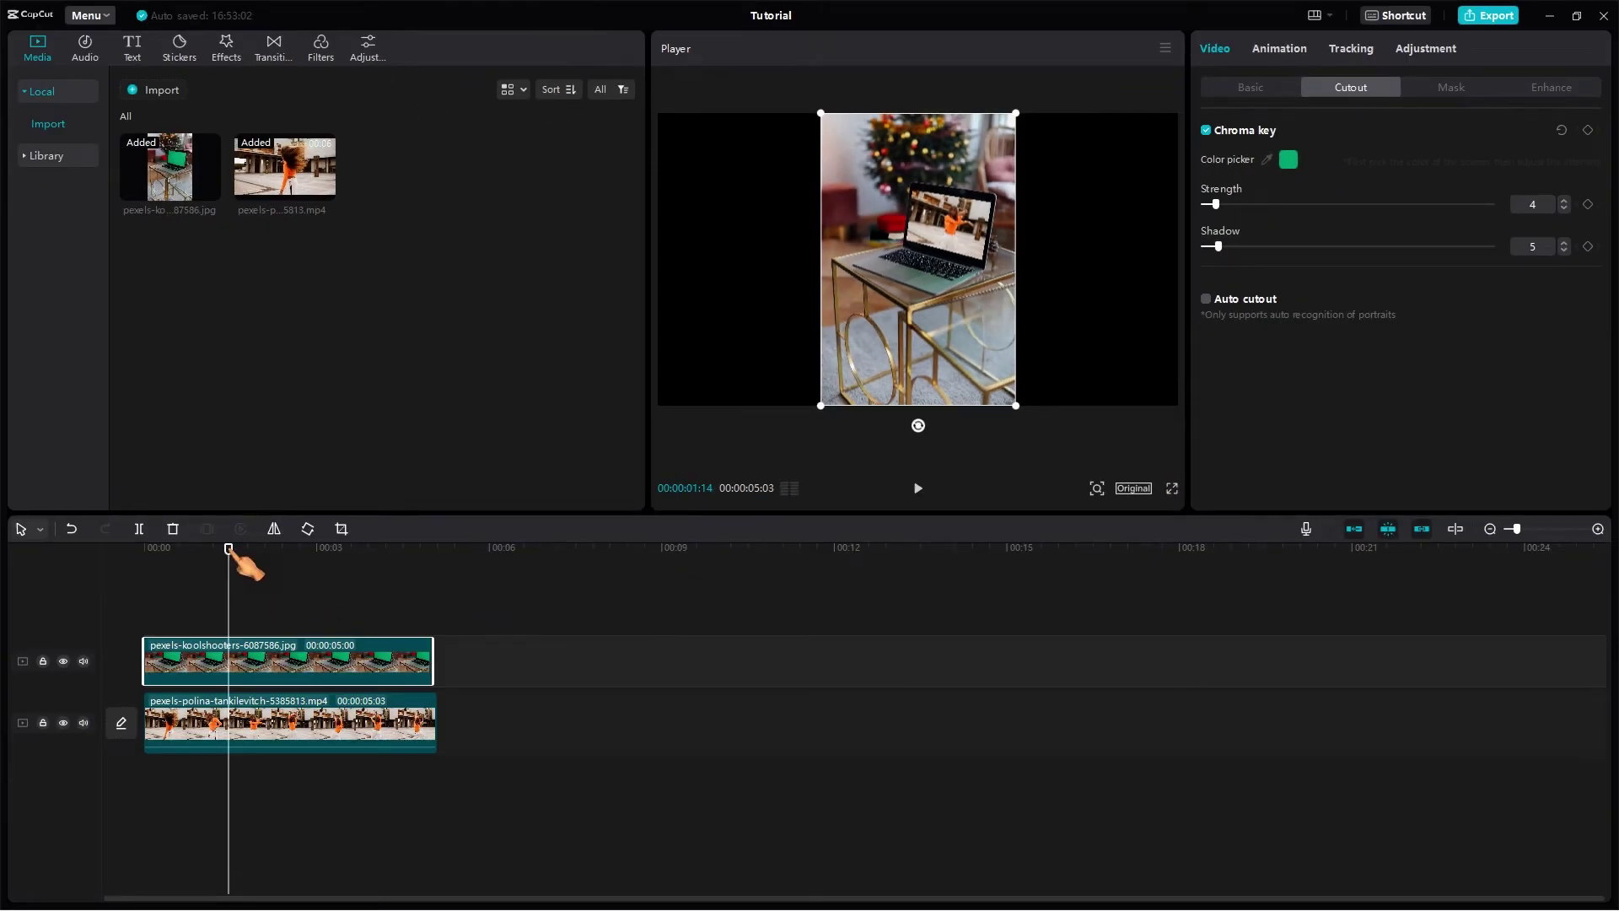
- Play the keyed laptop composite full screen from 00:00
{"action": "left_click_drag", "start_coordinate": [229, 550], "coordinate": [145, 550]}
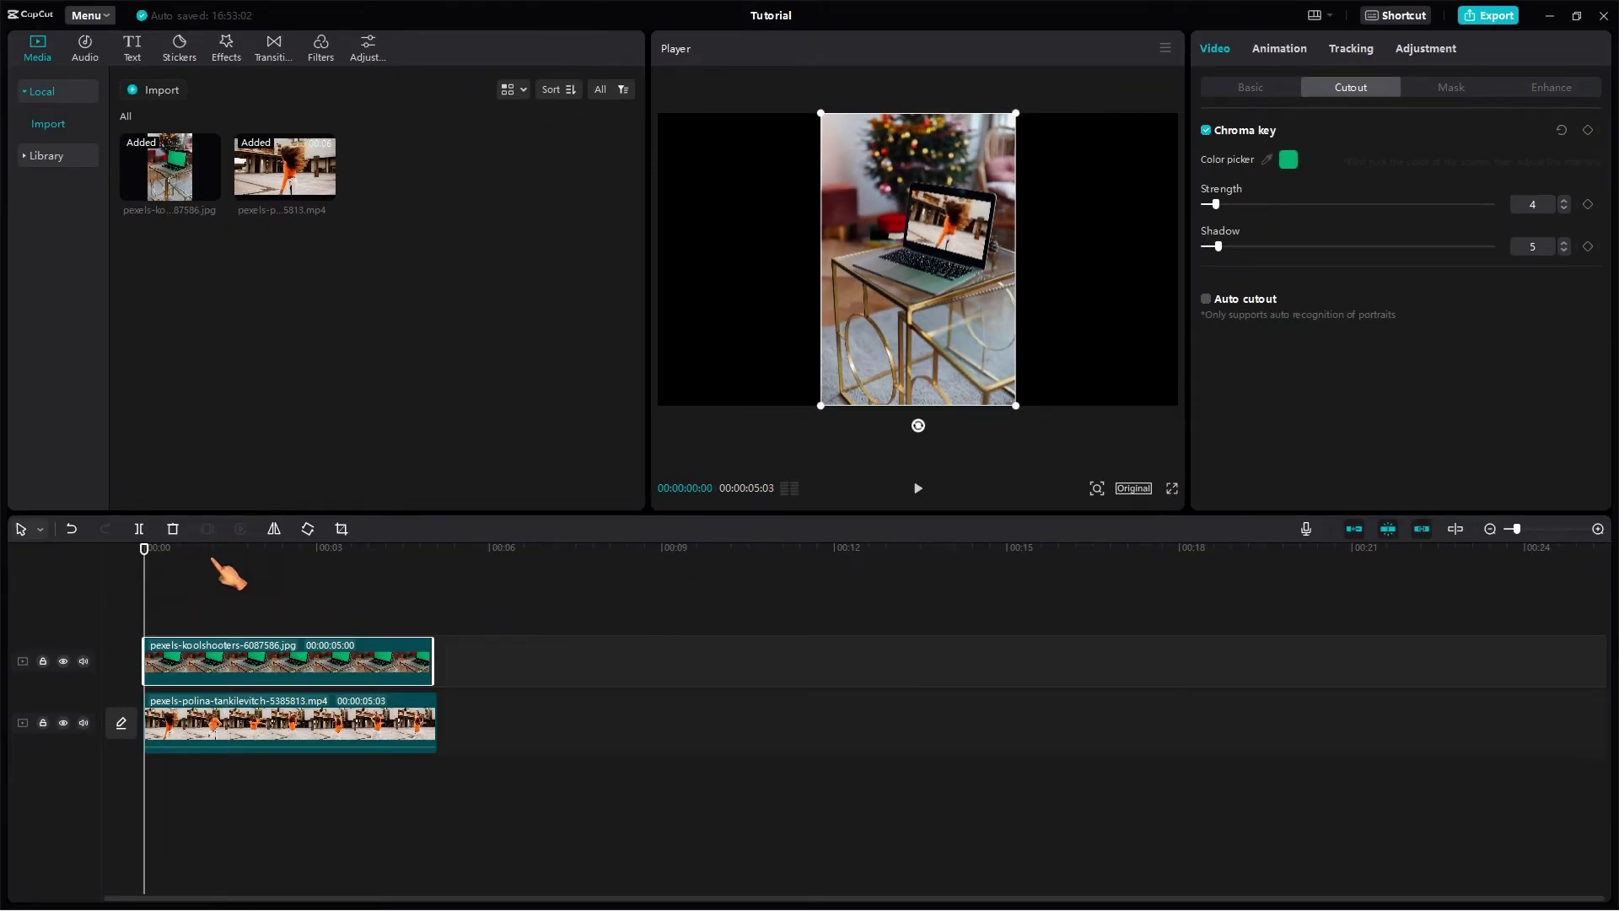
{"action": "left_click", "coordinate": [1172, 488]}
{"action": "key", "text": "space"}
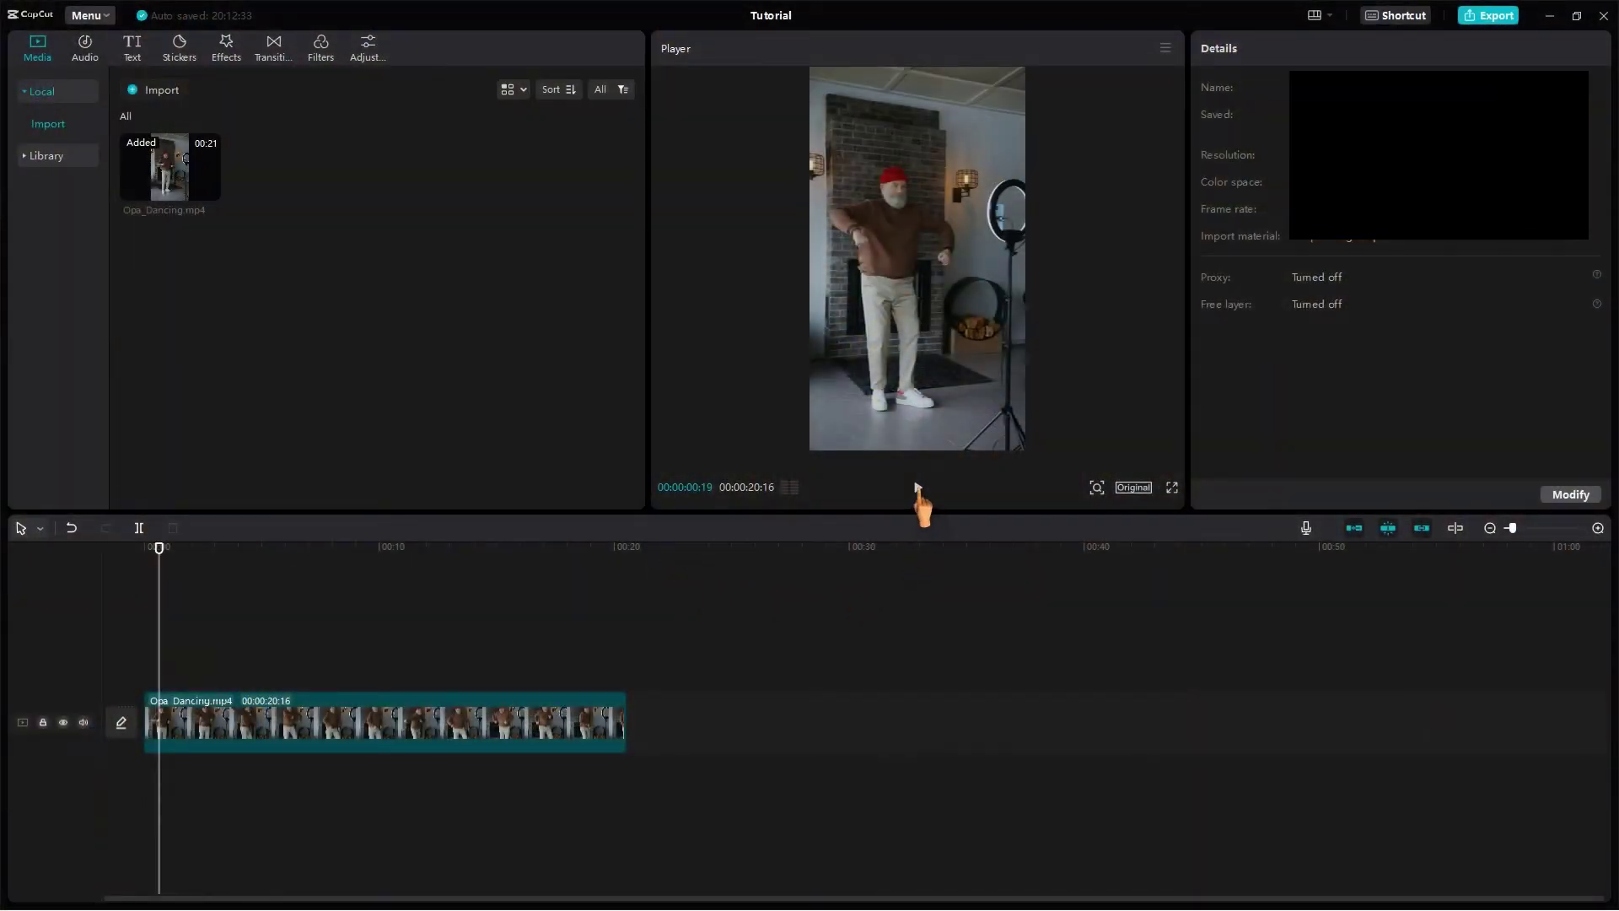
- Select and preview the Opa_Dancing clip, then show its Cutout background-removal options
{"action": "left_click", "coordinate": [457, 743]}
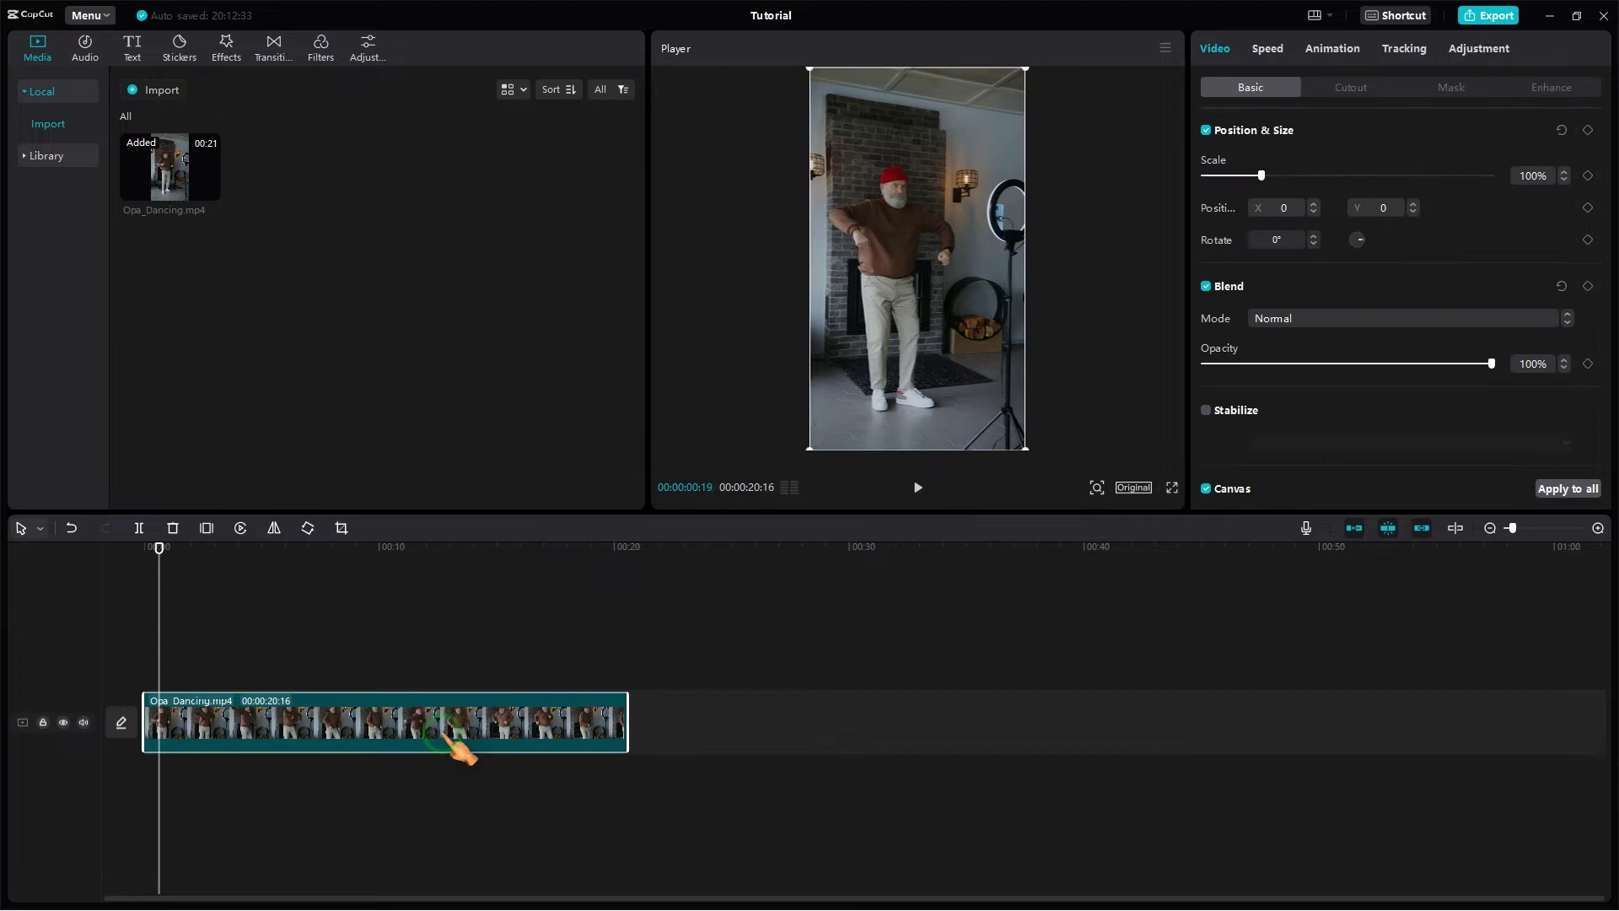
{"action": "left_click", "coordinate": [918, 489]}
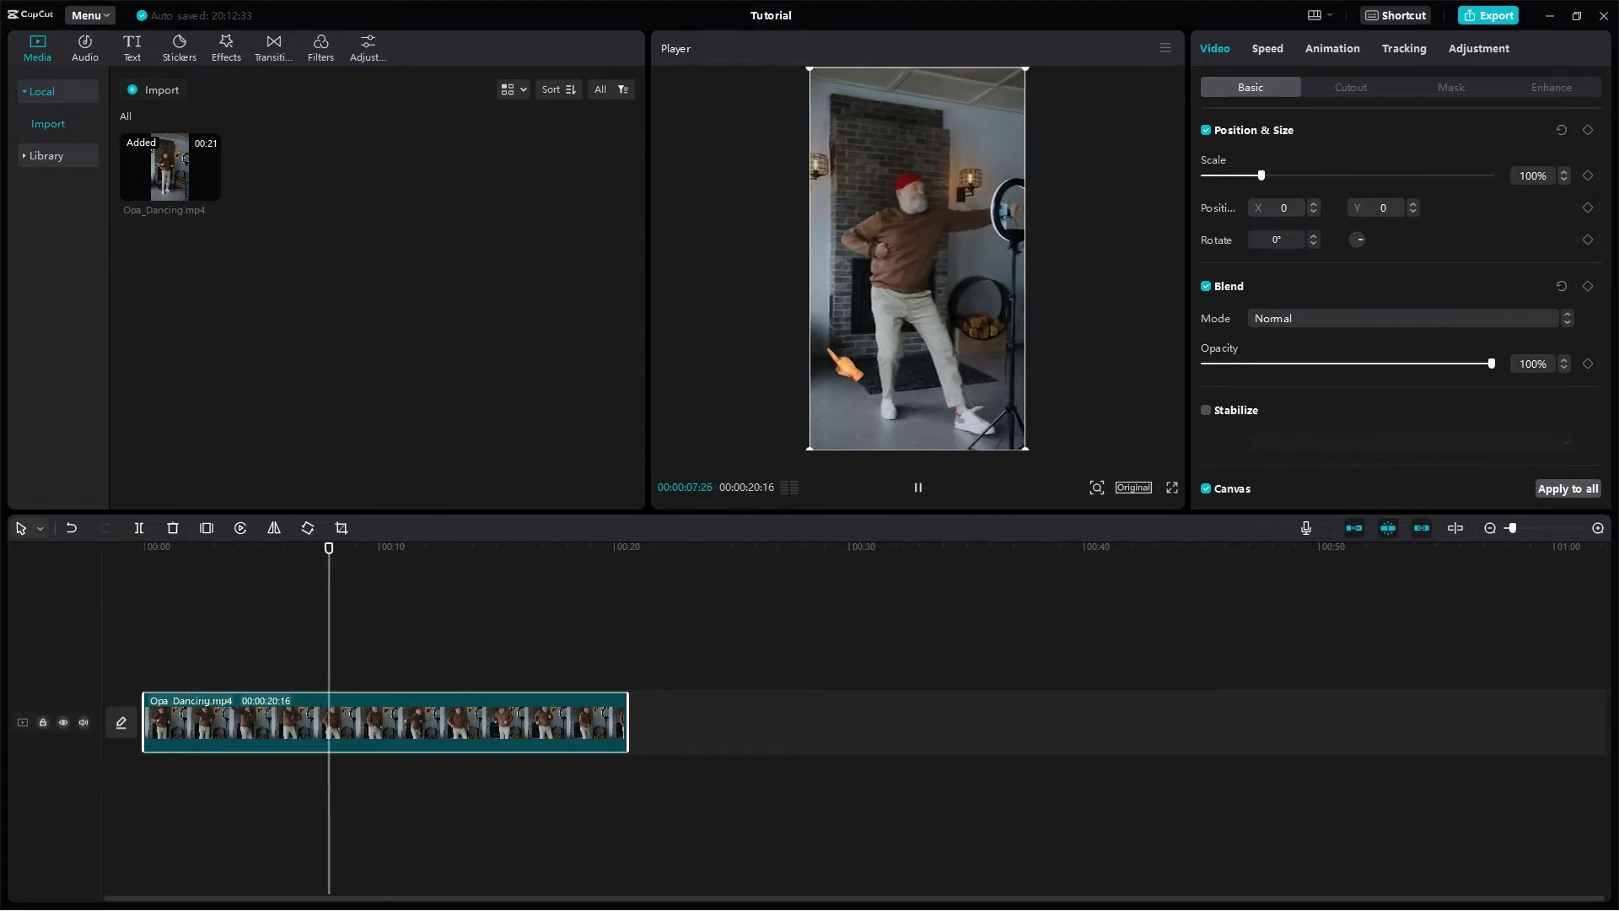
{"action": "left_click", "coordinate": [1350, 87]}
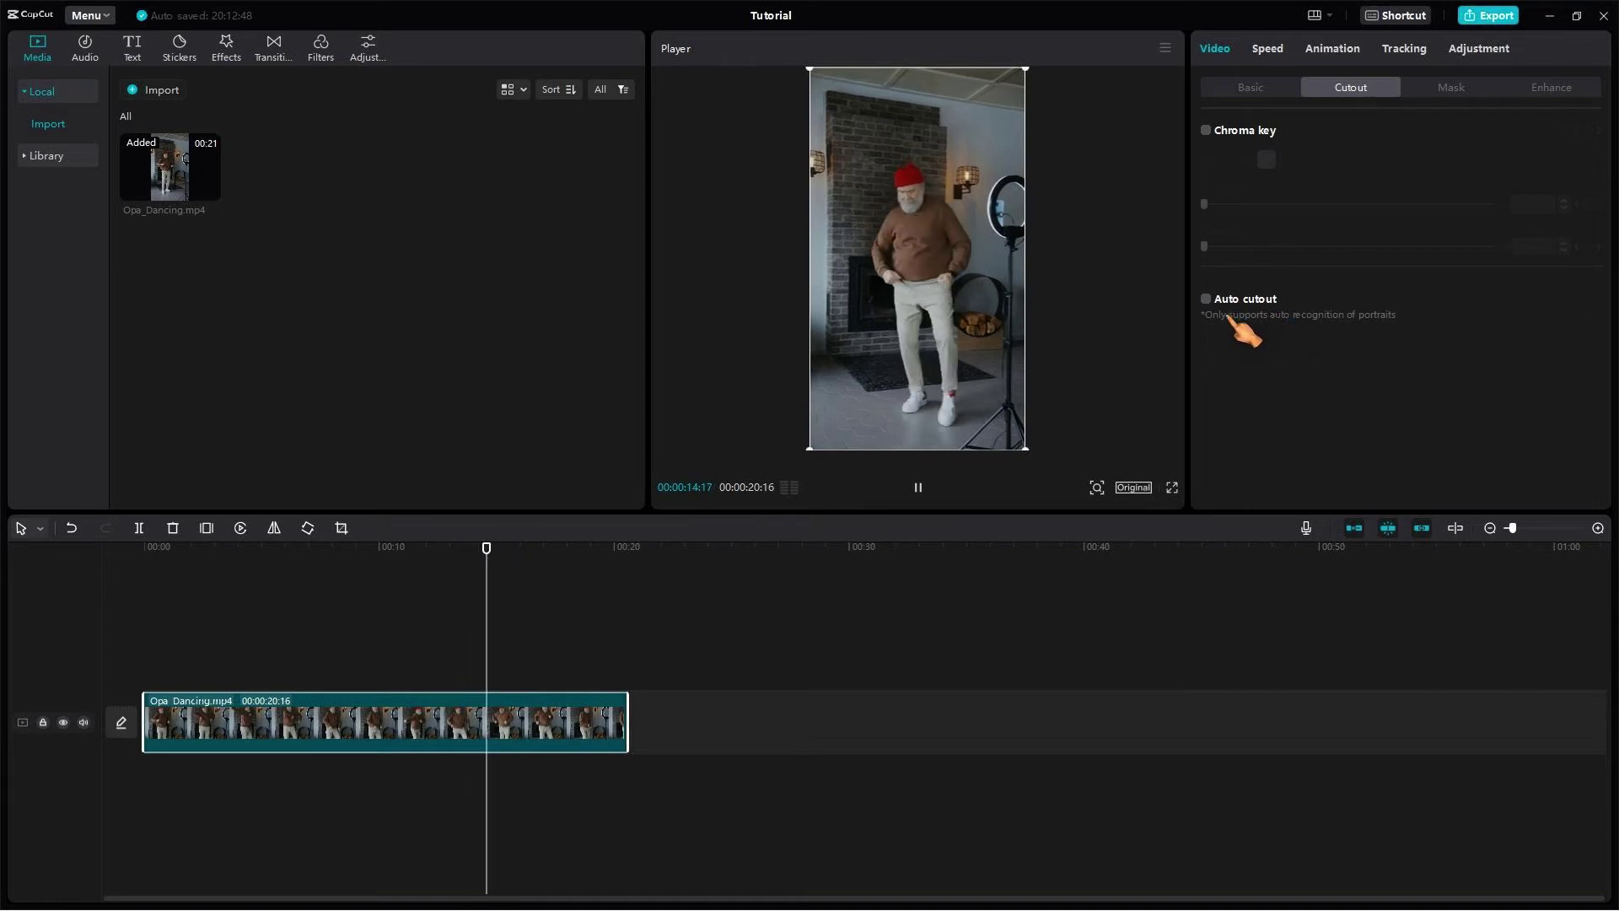
- Apply Auto cutout to Opa_Dancing and scrub back to check the isolated dancer
{"action": "left_click", "coordinate": [1206, 300]}
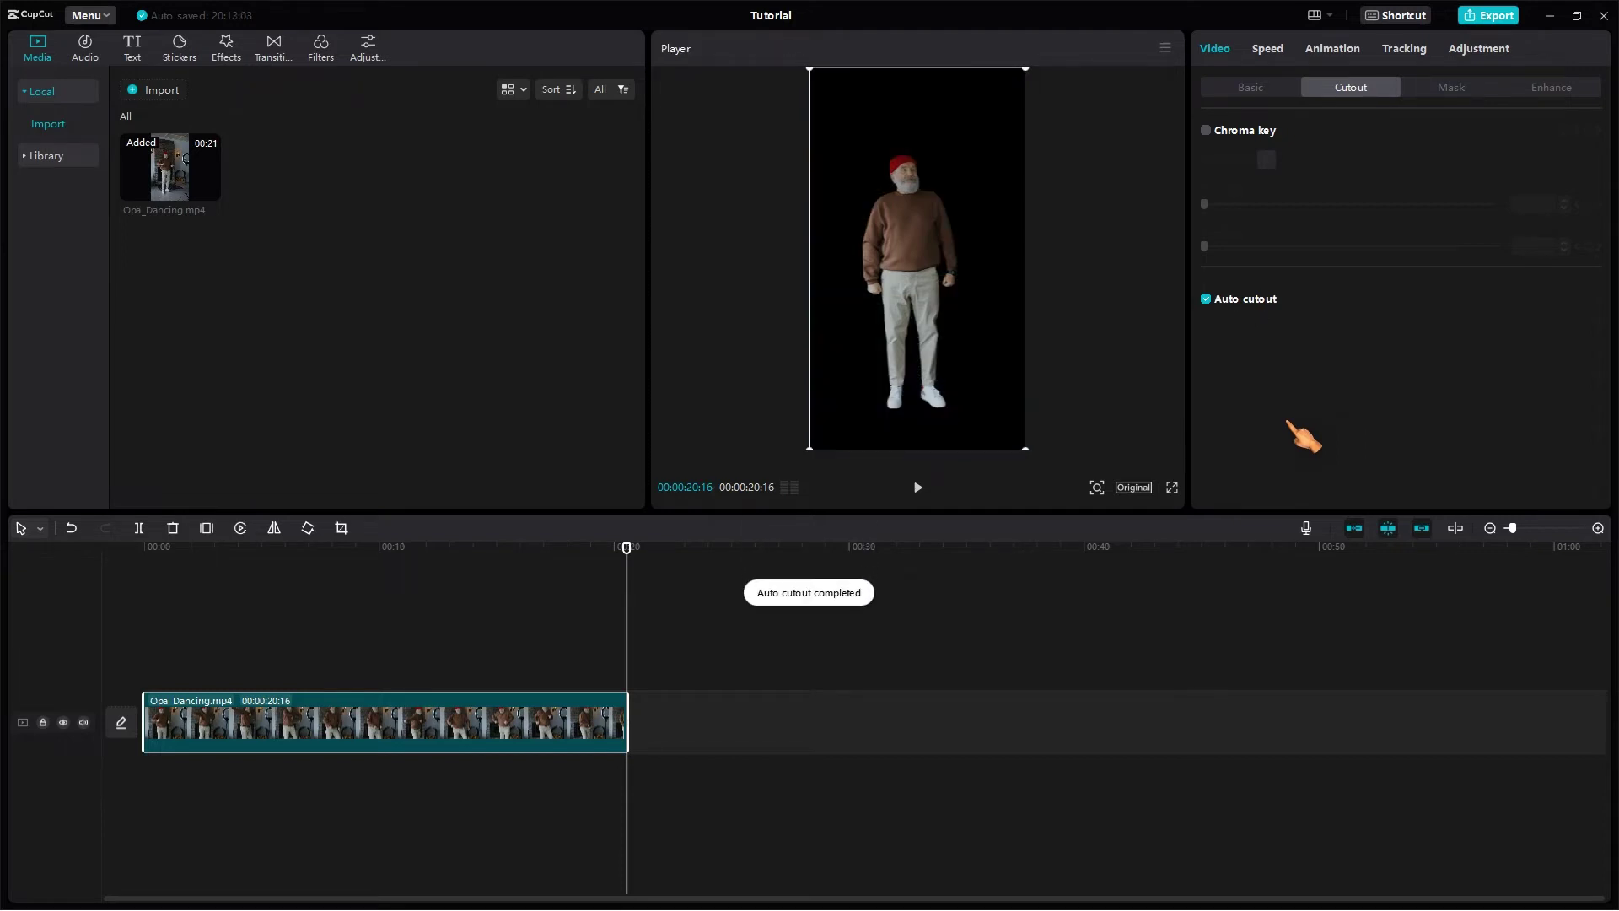
{"action": "left_click_drag", "start_coordinate": [628, 553], "coordinate": [250, 573]}
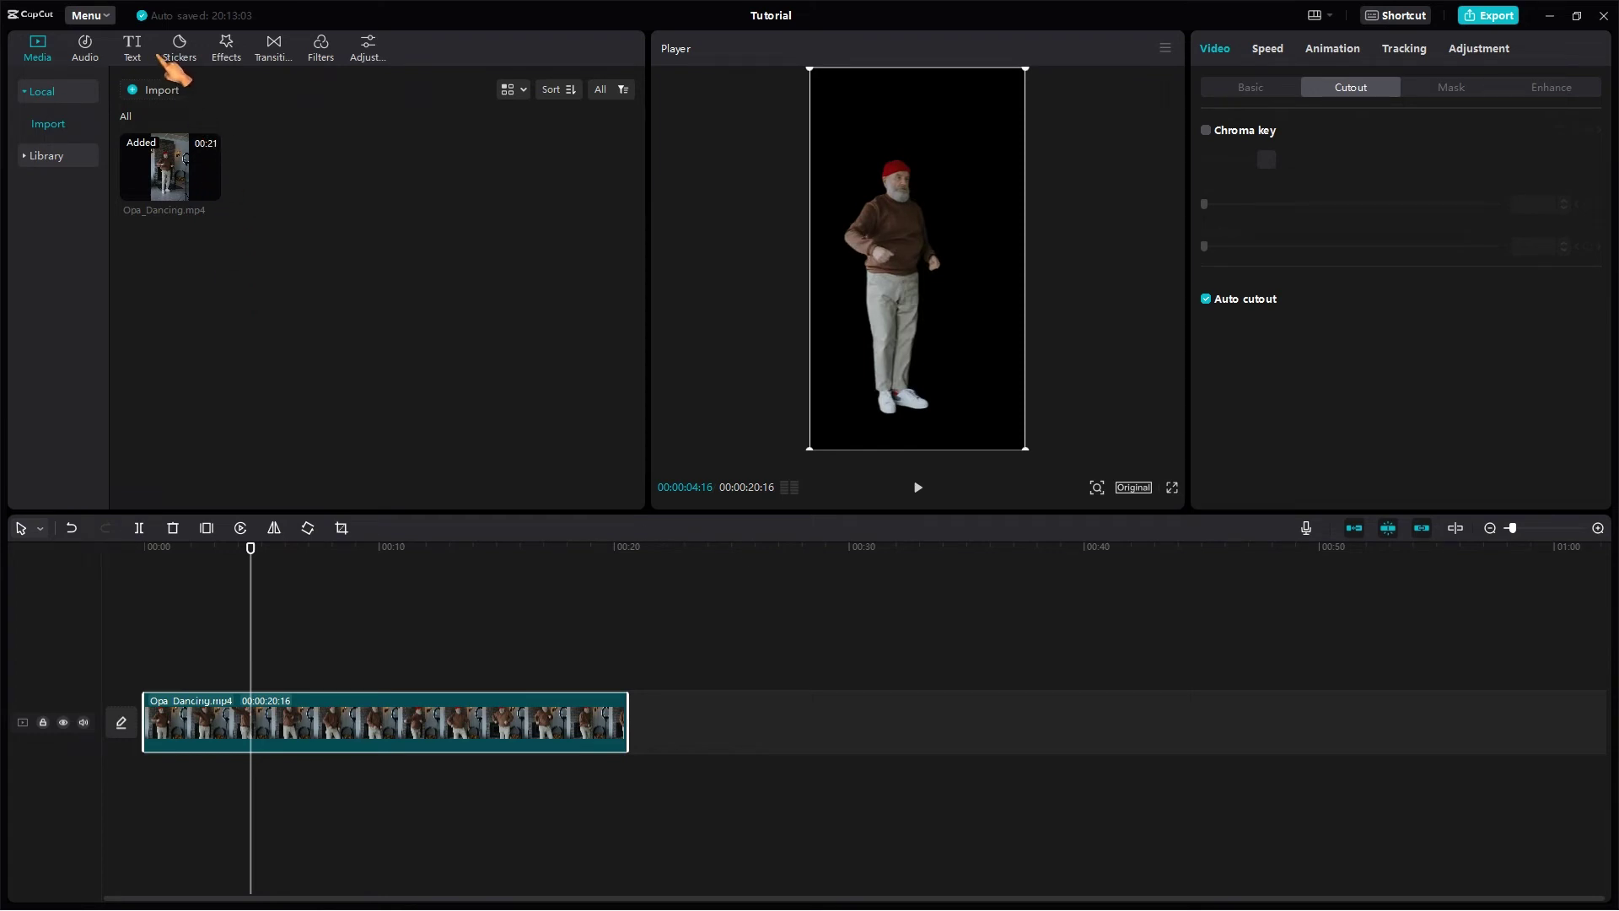
- Put the neon heart animation under Opa_Dancing from time 0, scaled to fill the frame
{"action": "left_click", "coordinate": [56, 160]}
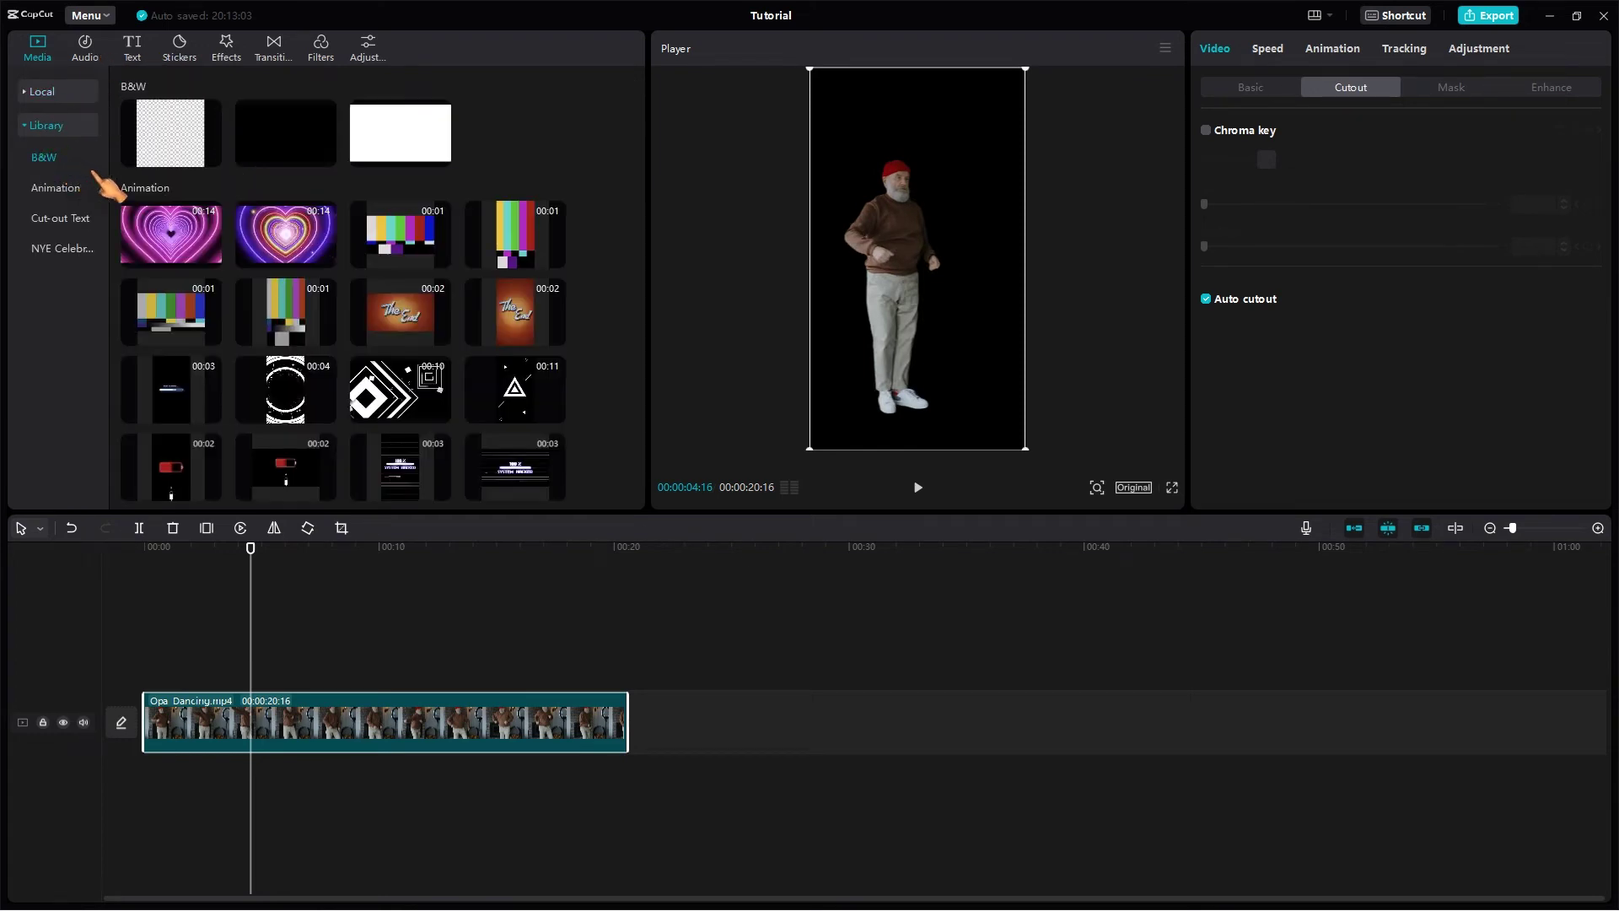
{"action": "left_click_drag", "start_coordinate": [299, 249], "coordinate": [475, 806]}
{"action": "left_click_drag", "start_coordinate": [460, 740], "coordinate": [472, 620]}
{"action": "left_click_drag", "start_coordinate": [548, 686], "coordinate": [269, 691]}
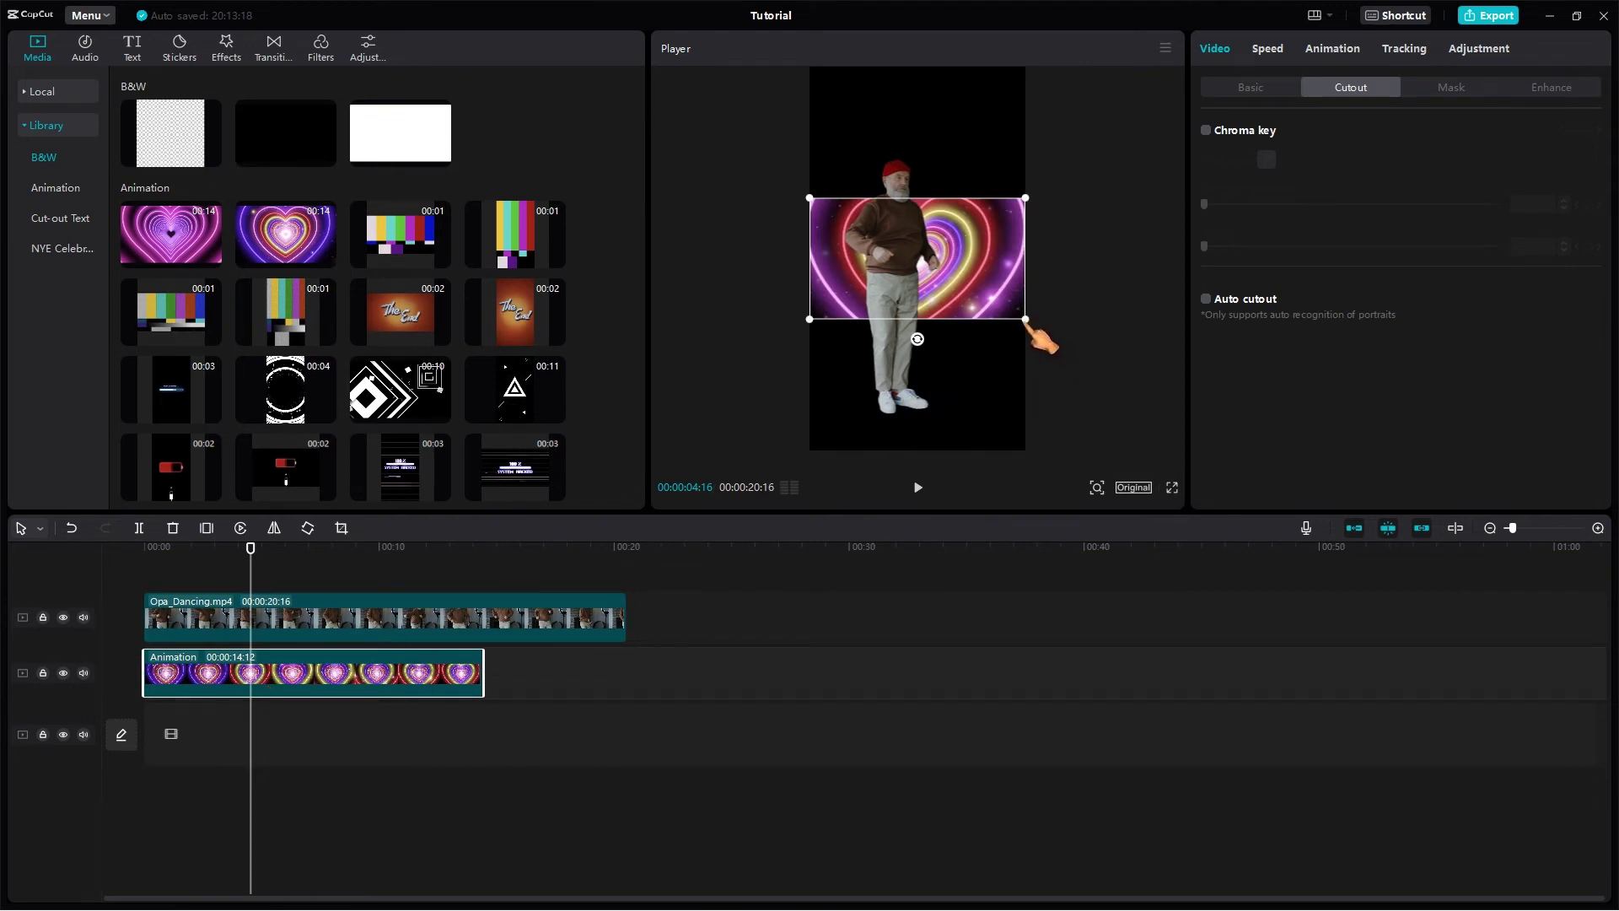
{"action": "left_click_drag", "start_coordinate": [1036, 331], "coordinate": [1166, 503]}
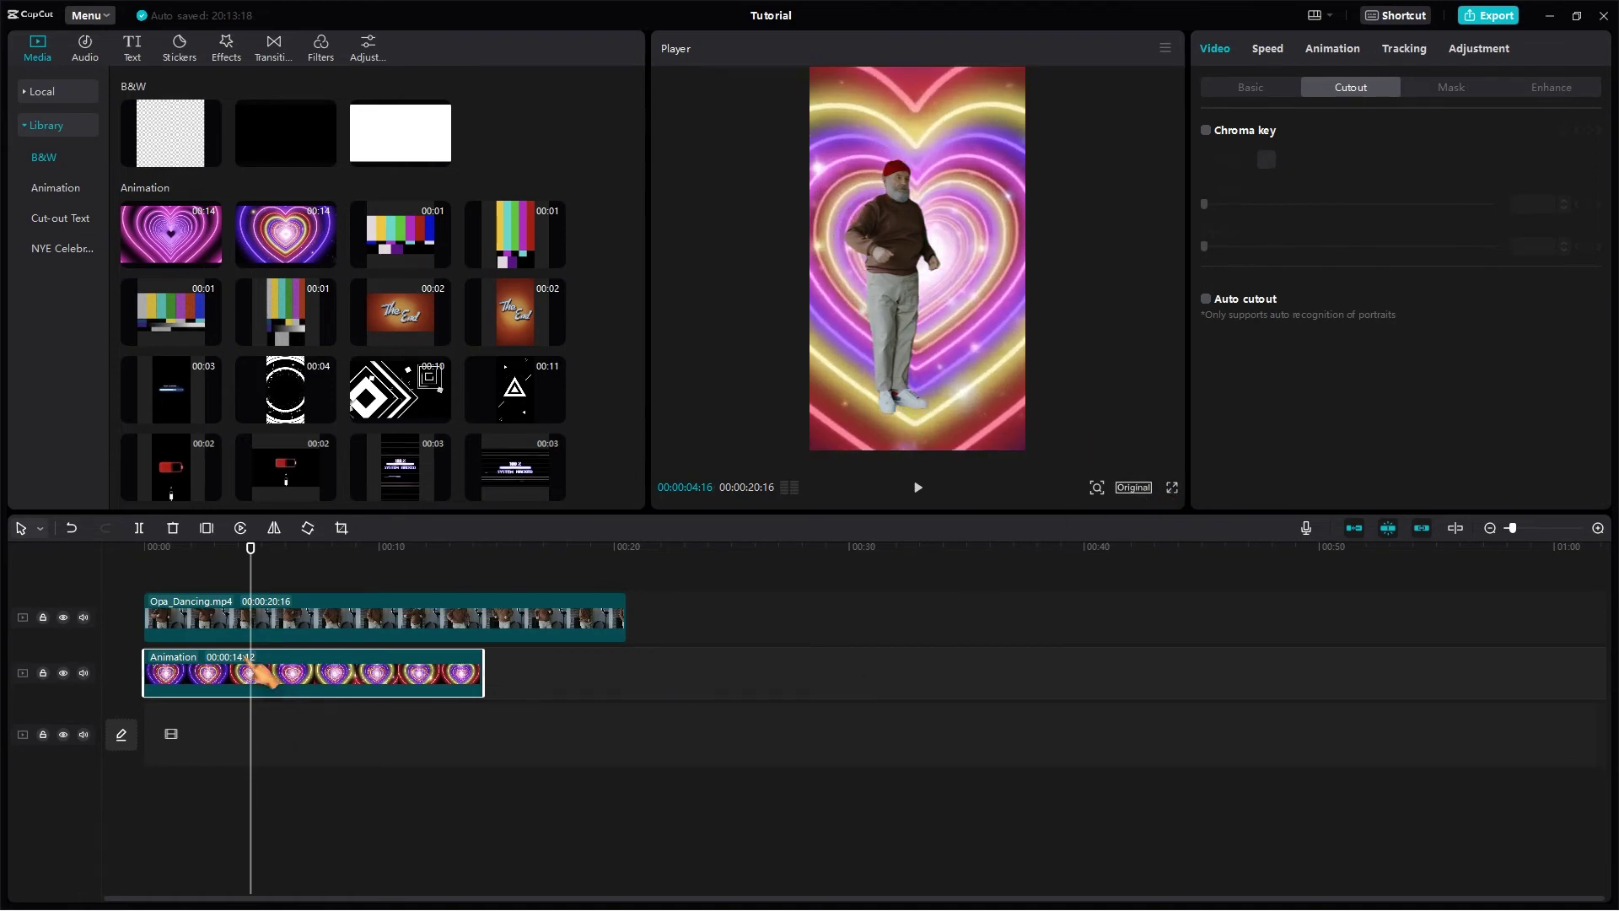
{"action": "left_click_drag", "start_coordinate": [252, 549], "coordinate": [109, 562]}
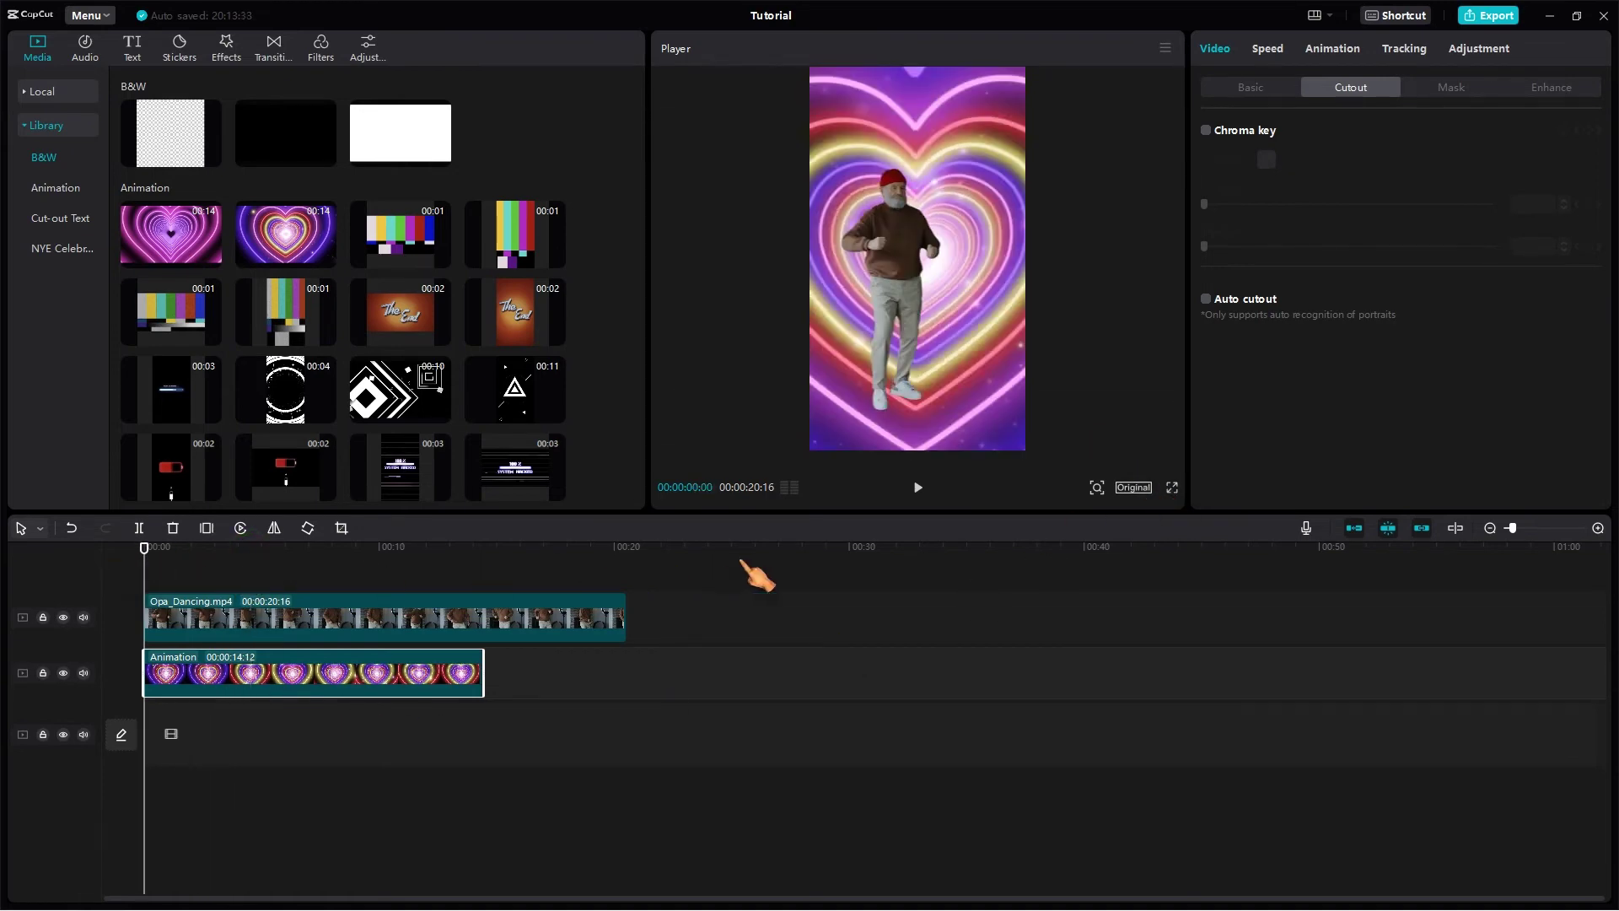
- Play the dancer-over-neon-hearts composite in full-screen preview
{"action": "left_click", "coordinate": [1173, 488]}
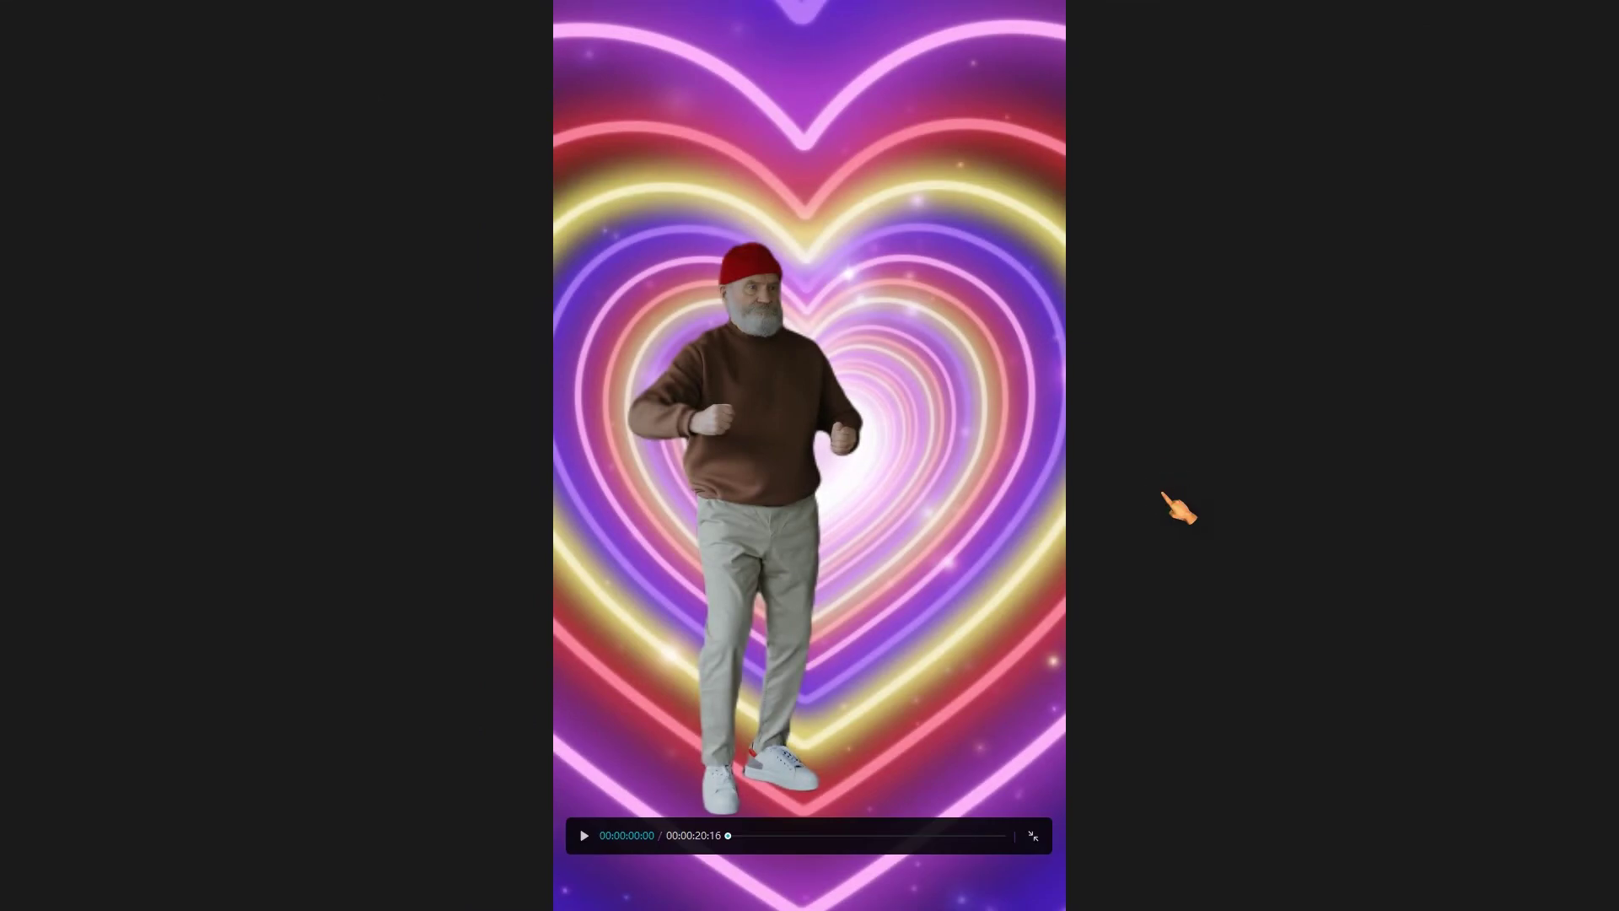
{"action": "left_click", "coordinate": [582, 837]}
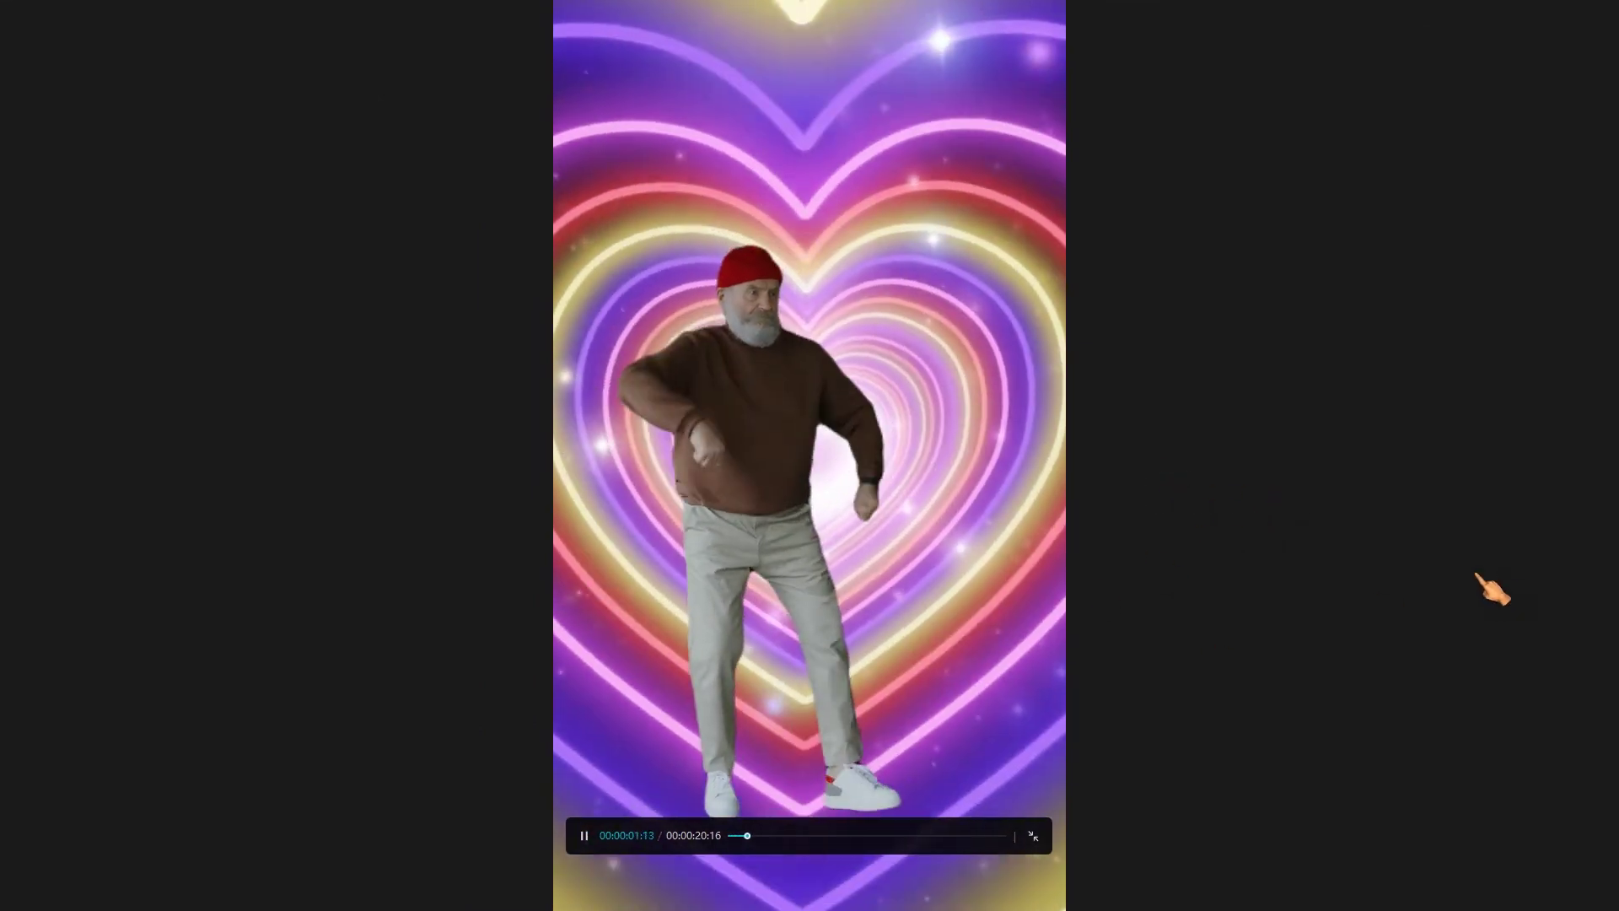